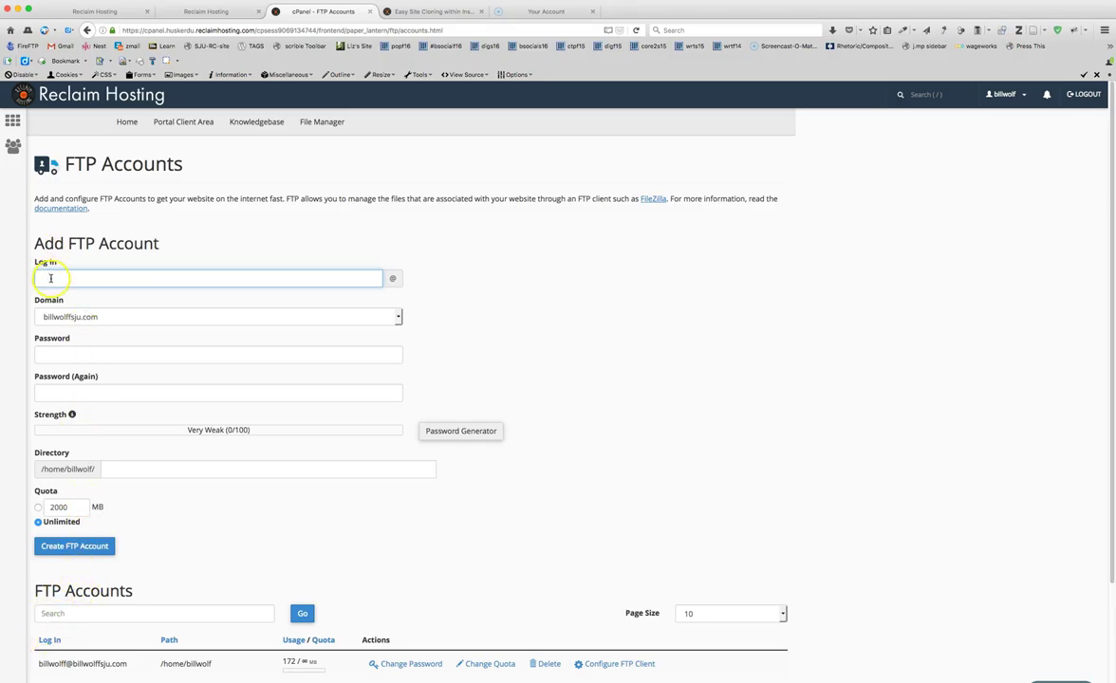
- Go to Files > FTP Accounts and put the cursor in the Add FTP Account Log In field
{"action": "left_click", "coordinate": [51, 278]}
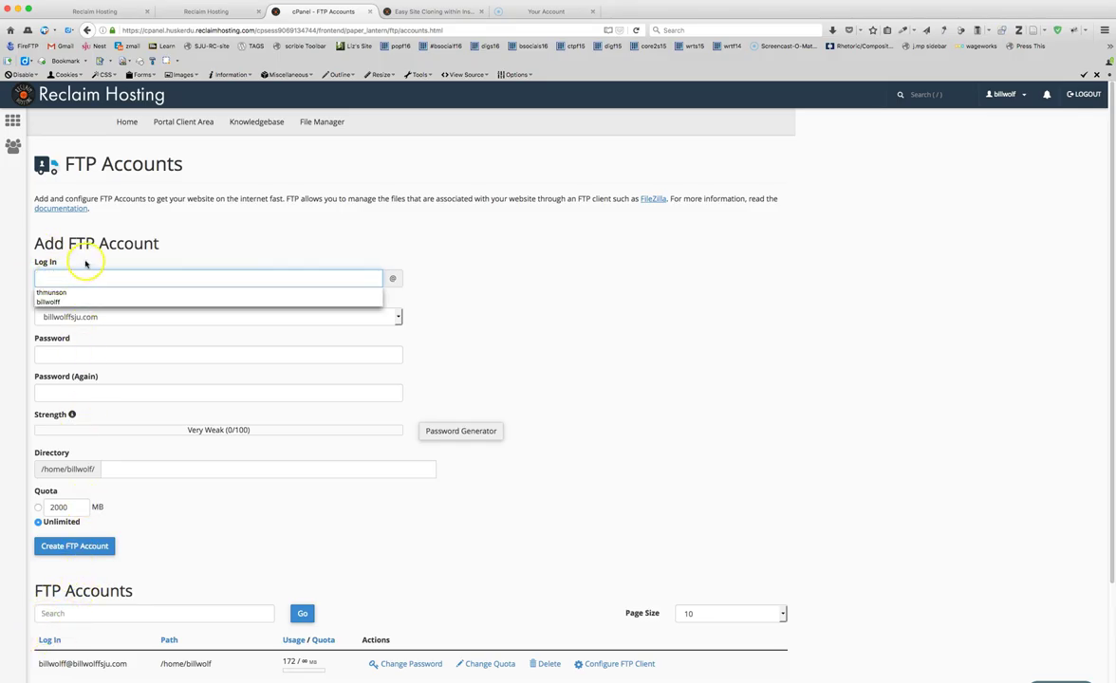
- Enter the new account's login name and a matching password, rated Very Strong
{"action": "left_click", "coordinate": [86, 262]}
{"action": "left_click", "coordinate": [72, 275]}
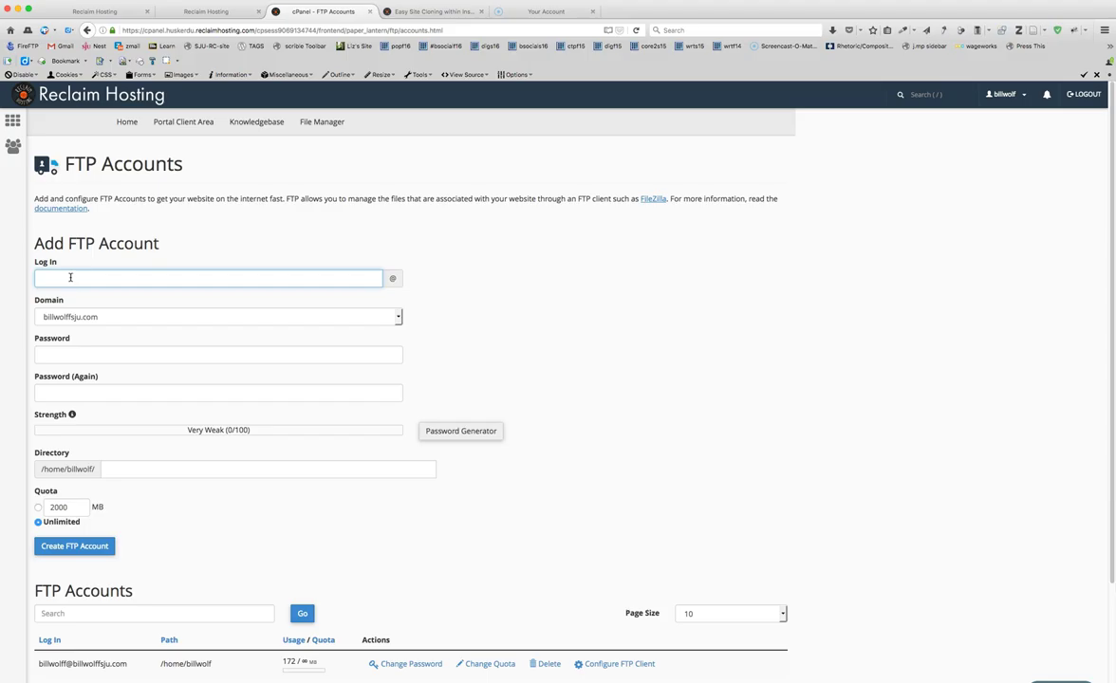
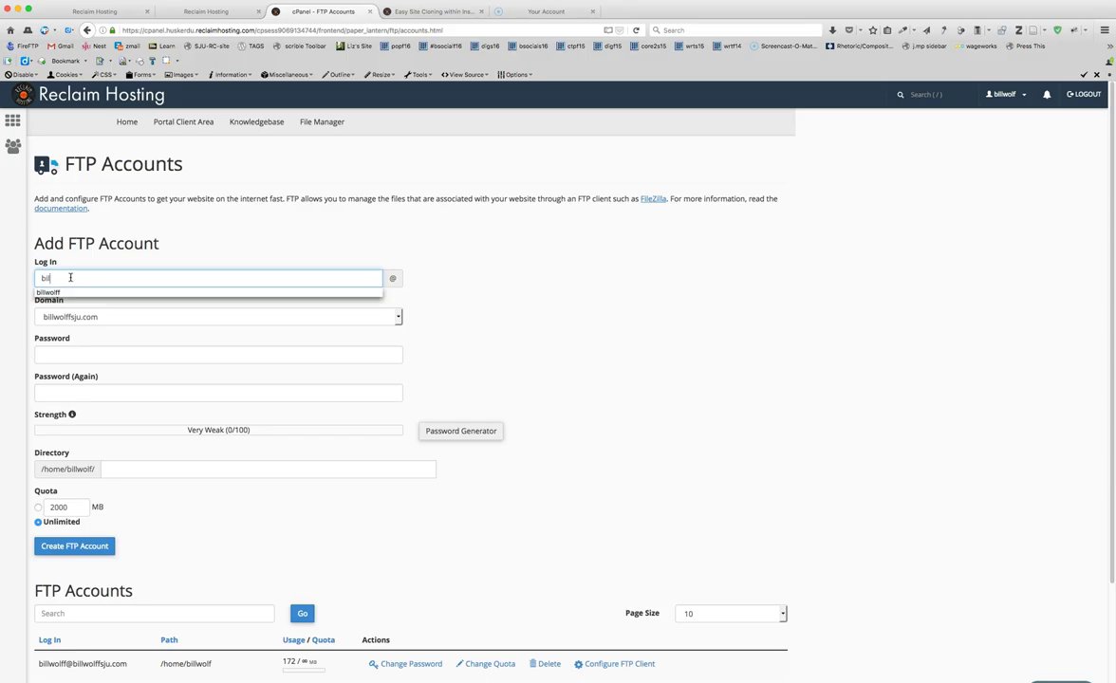
{"action": "key", "text": "Tab"}
{"action": "key", "text": "Tab"}
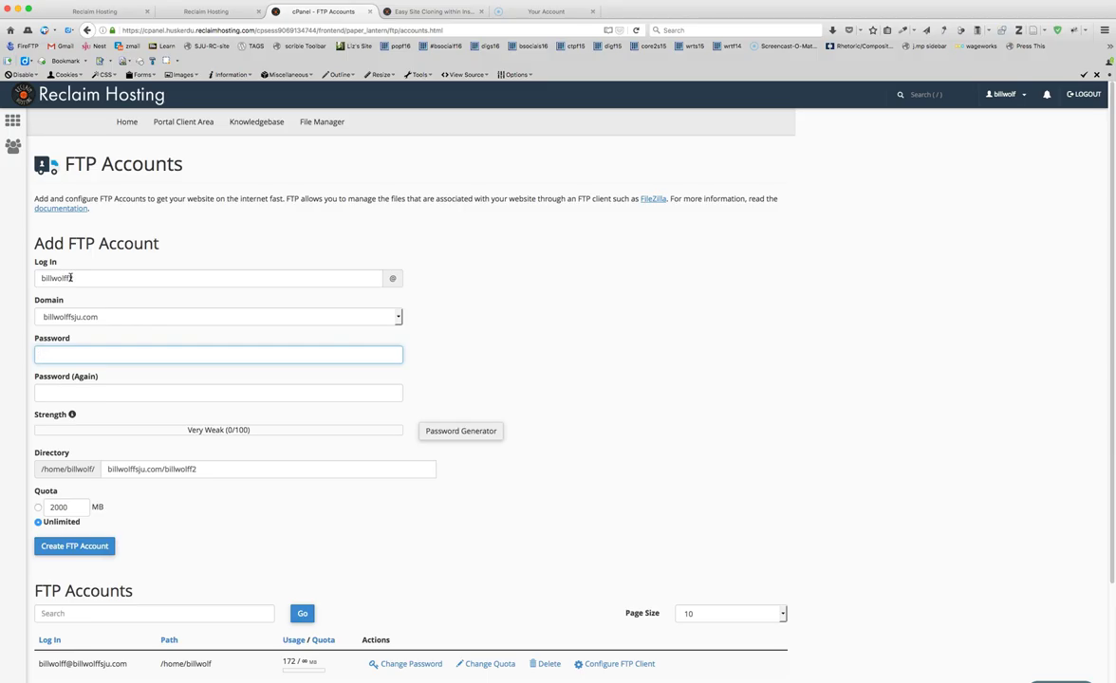
{"action": "type", "text": "•••"}
{"action": "key", "text": "BackSpace"}
{"action": "type", "text": "••••••"}
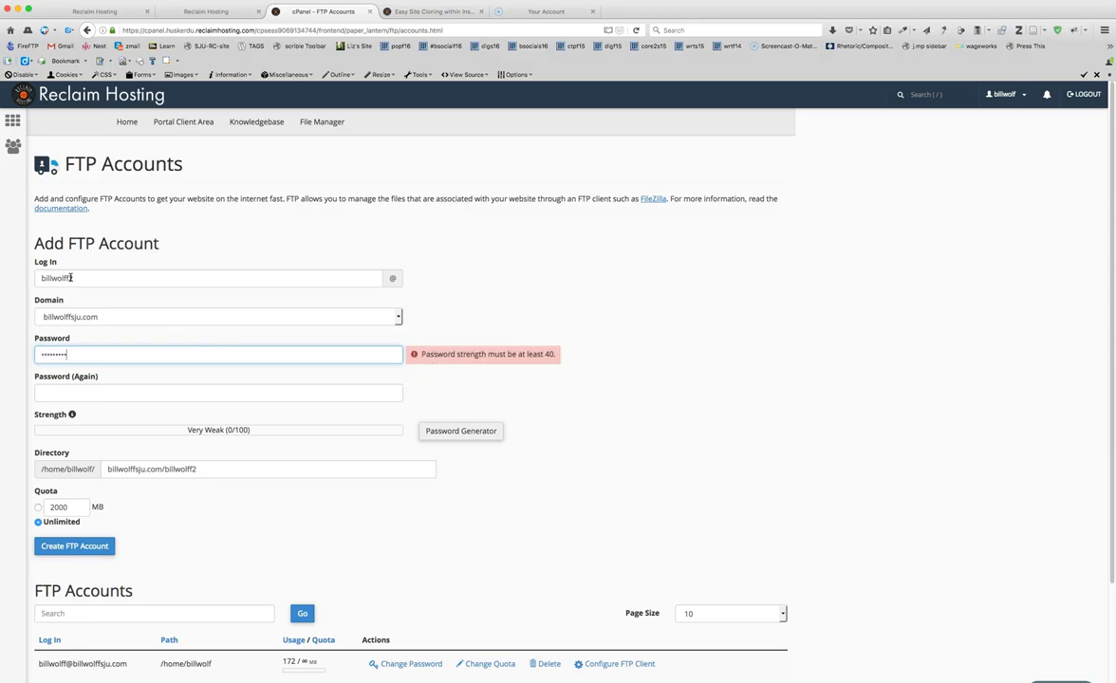
{"action": "left_click", "coordinate": [67, 389]}
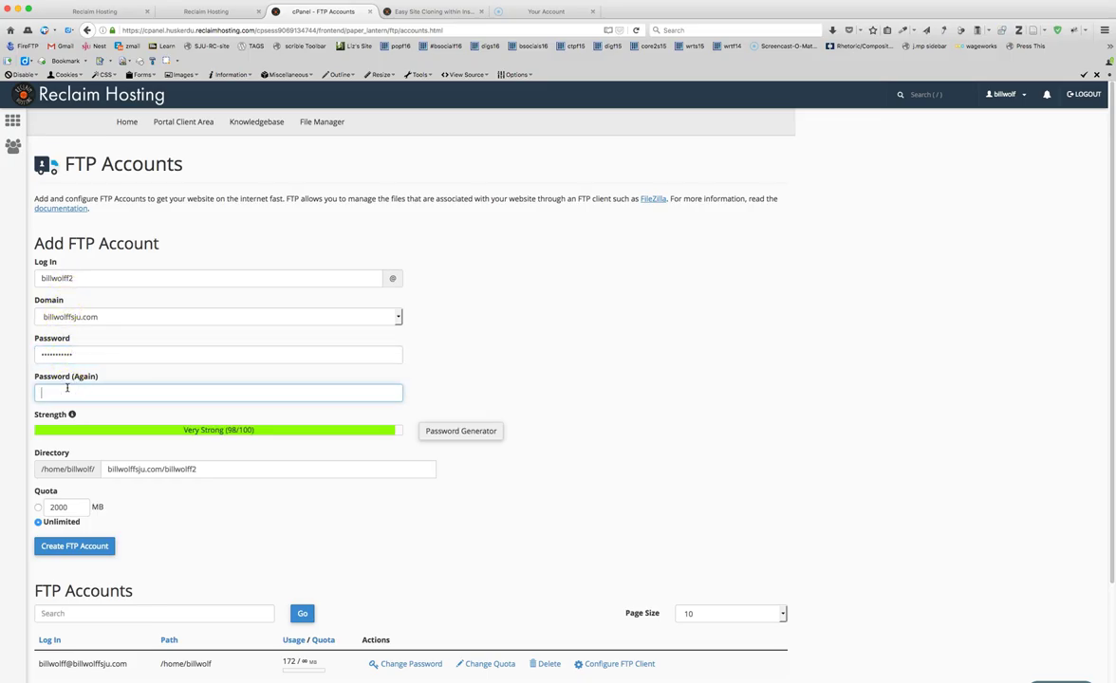
{"action": "type", "text": "••••"}
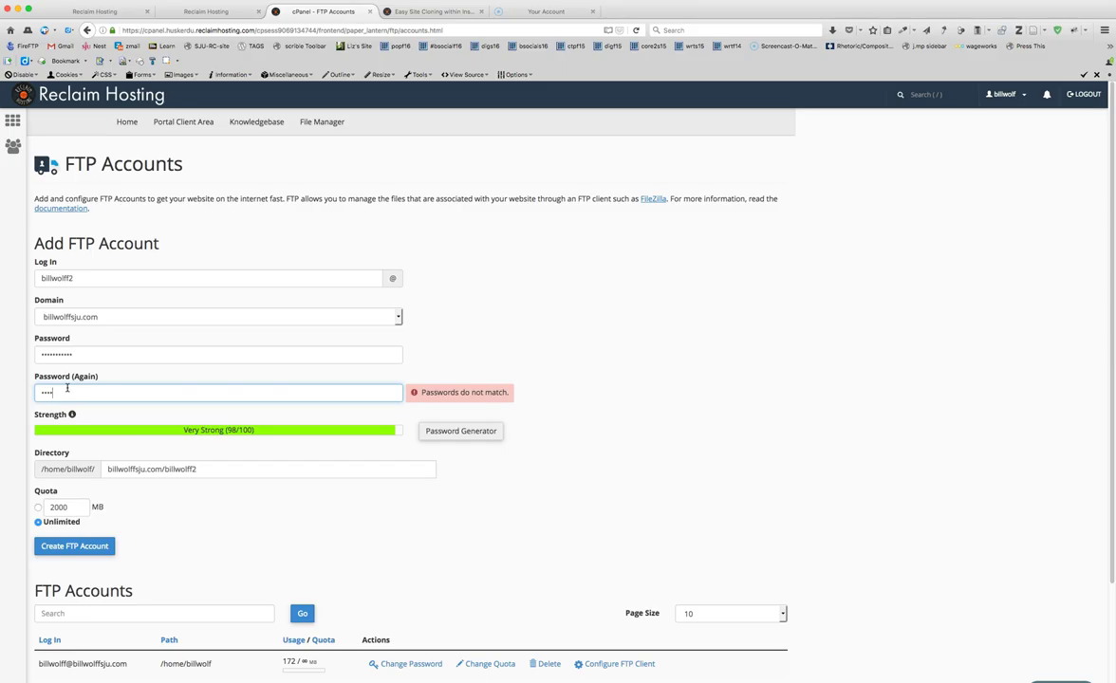
{"action": "type", "text": "•••"}
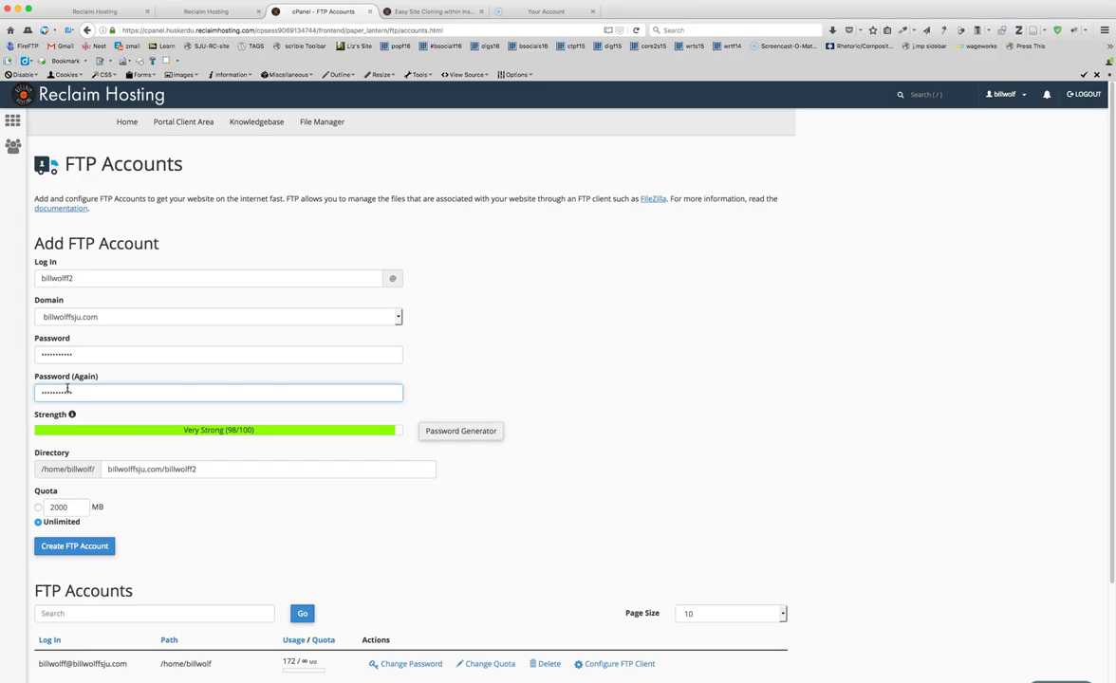
{"action": "left_click", "coordinate": [200, 470]}
- Clear the auto-filled Directory path so the account uses the home folder
{"action": "left_click", "coordinate": [201, 469]}
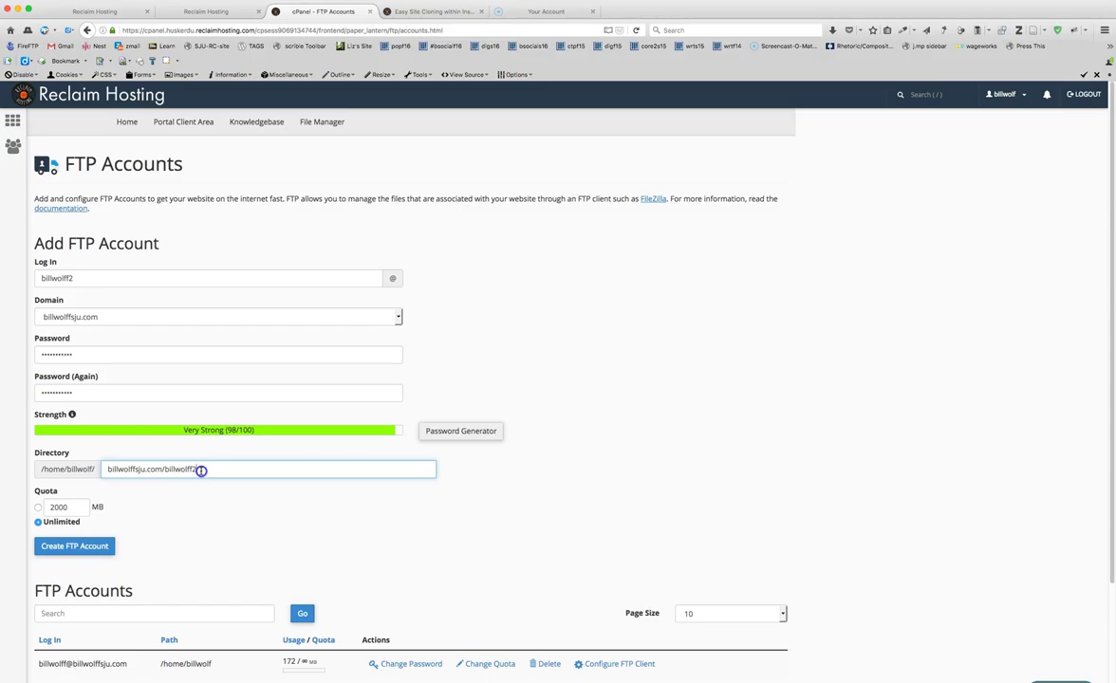
{"action": "left_click_drag", "start_coordinate": [200, 470], "coordinate": [95, 471]}
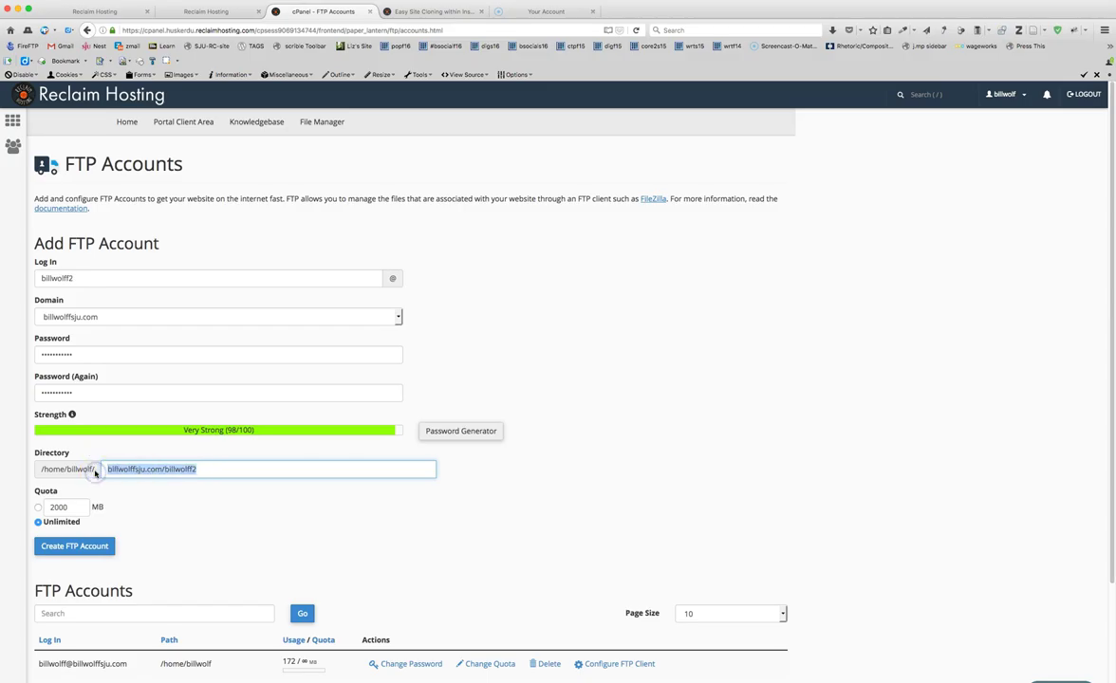
{"action": "key", "text": "BackSpace"}
{"action": "left_click", "coordinate": [140, 500]}
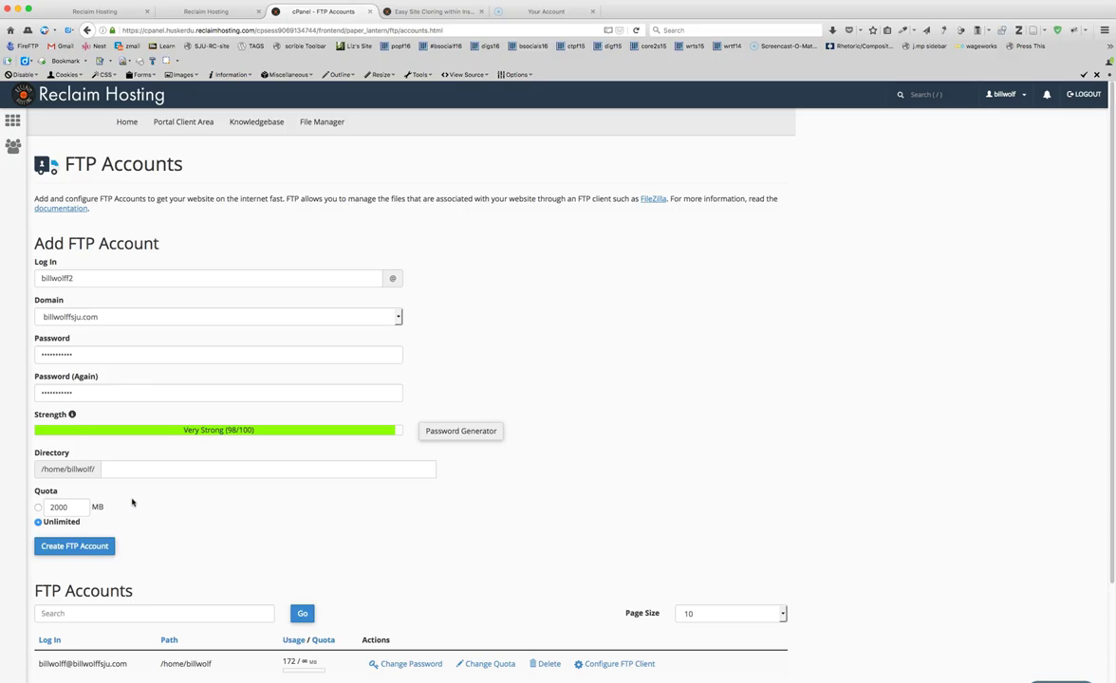
{"action": "left_click_drag", "start_coordinate": [49, 466], "coordinate": [91, 469]}
{"action": "left_click", "coordinate": [91, 545]}
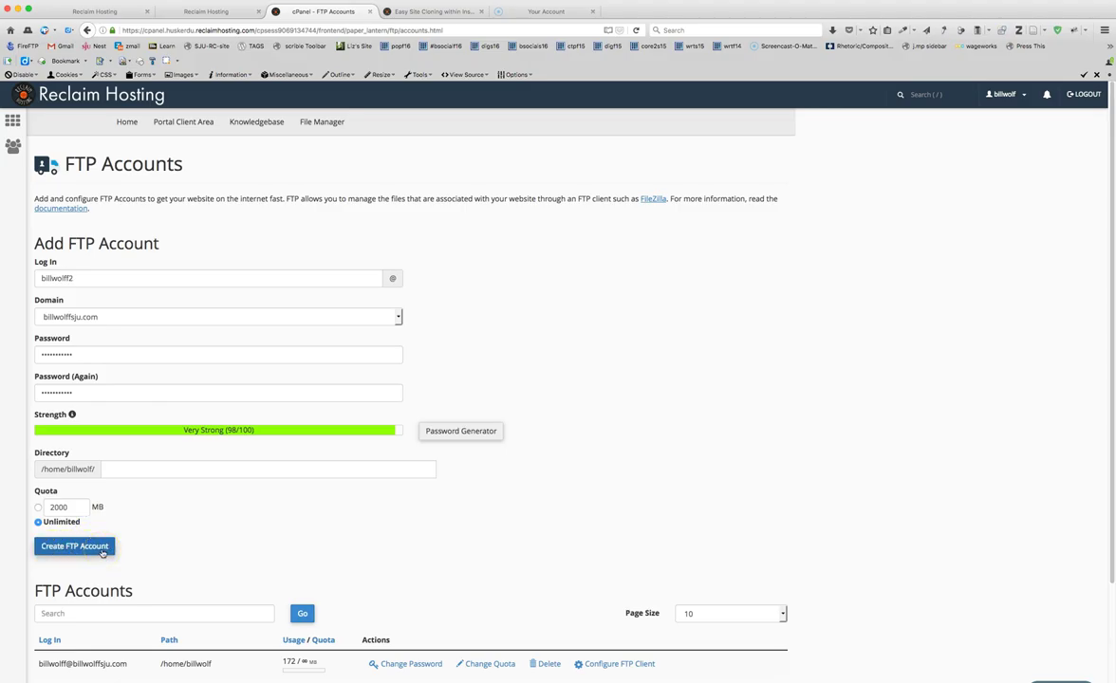
{"action": "left_click", "coordinate": [114, 471]}
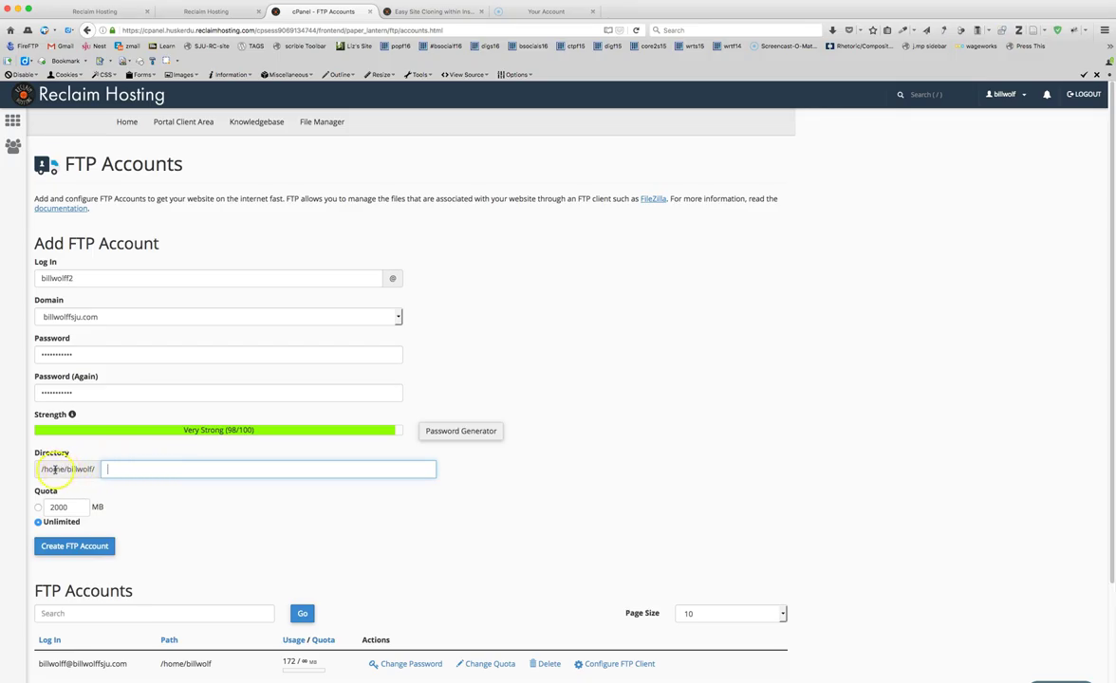
- Create the FTP account and show its Configure FTP Client manual settings
{"action": "left_click", "coordinate": [69, 549]}
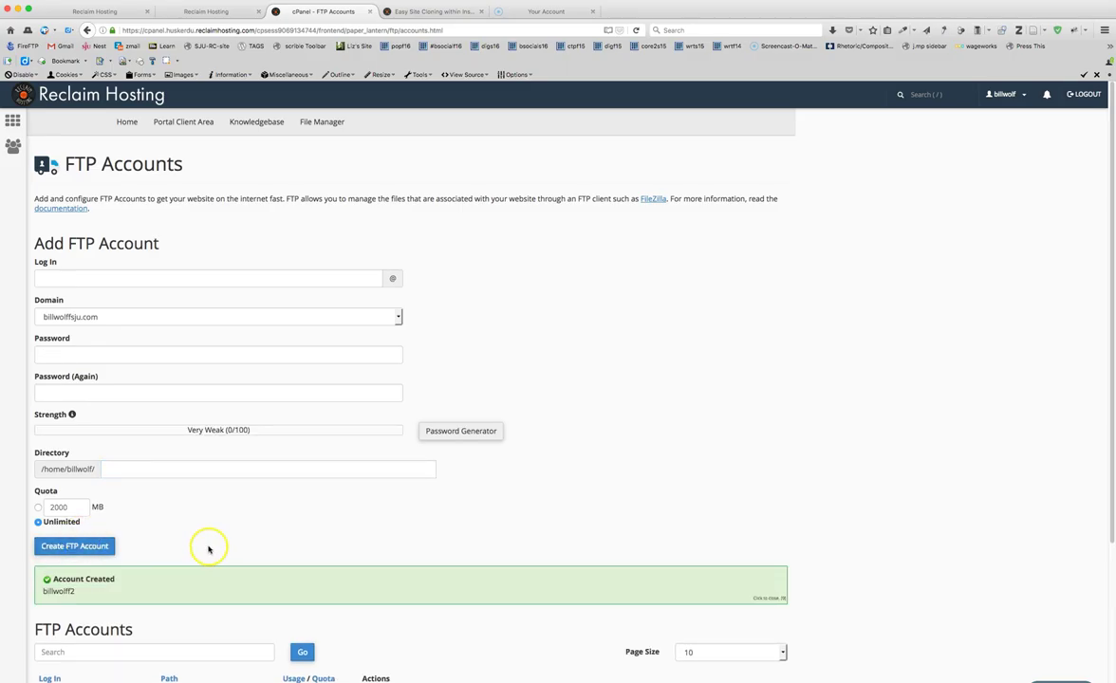
{"action": "scroll", "coordinate": [210, 548], "scroll_direction": "down", "scroll_amount": 5}
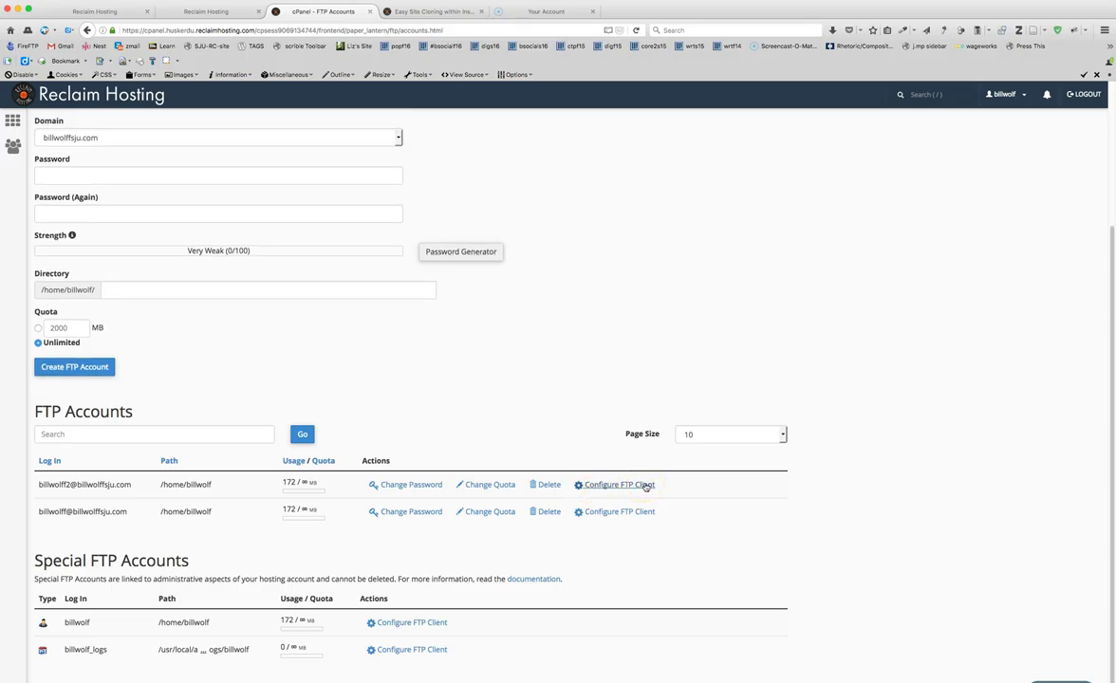
{"action": "left_click", "coordinate": [645, 484]}
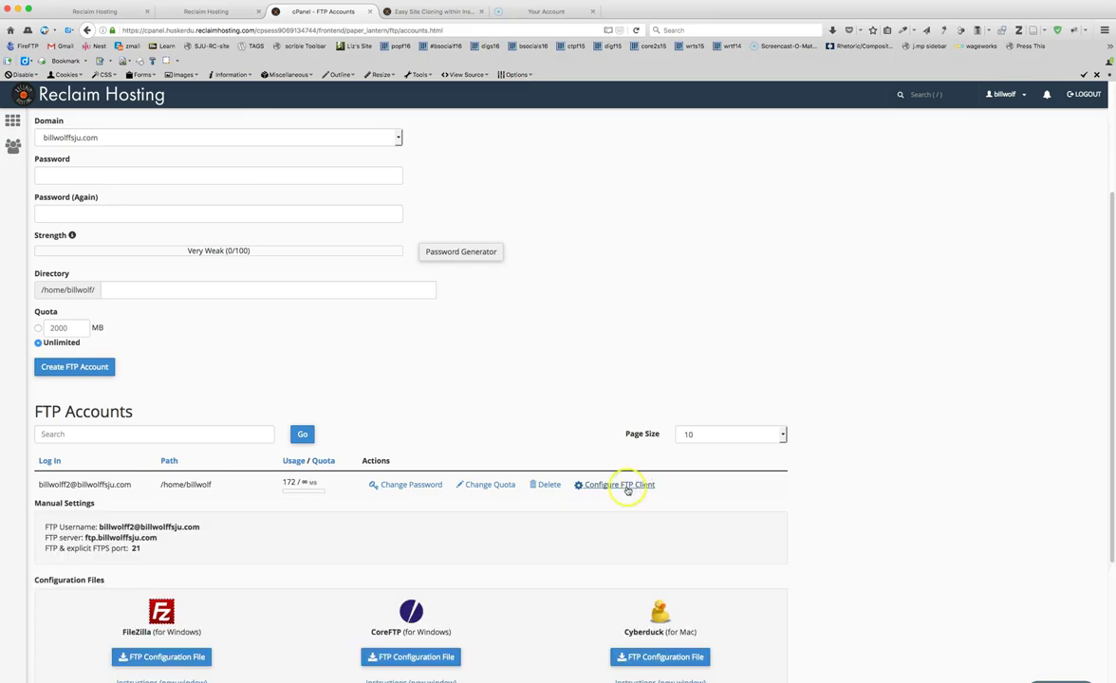
{"action": "scroll", "coordinate": [189, 517], "scroll_direction": "down", "scroll_amount": 4}
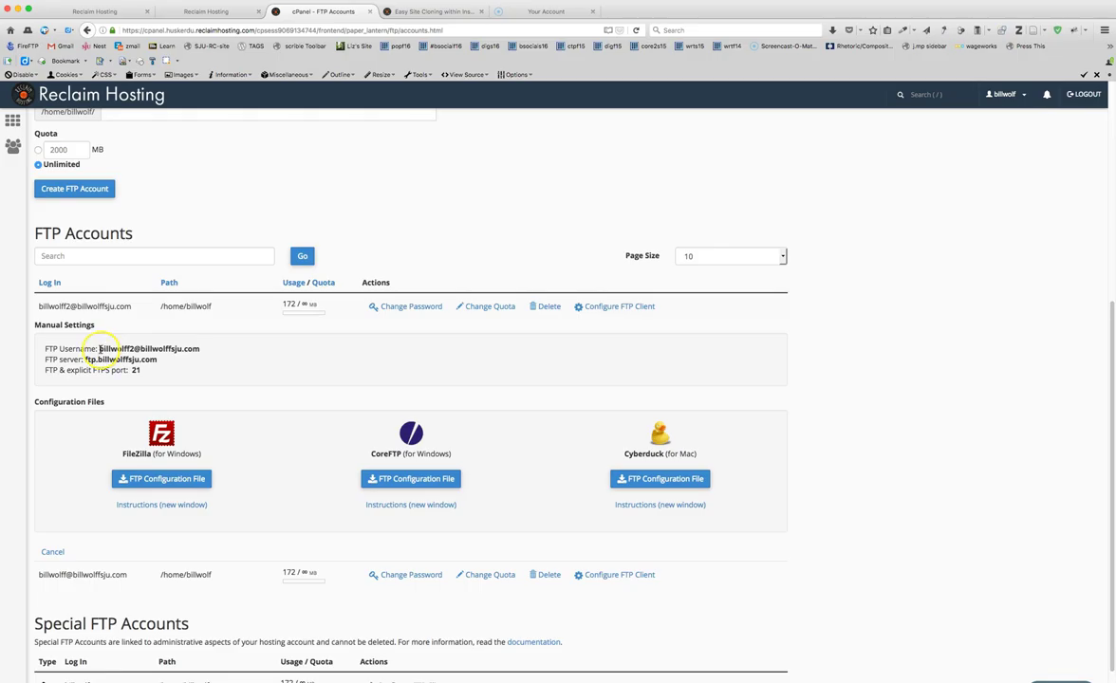
- Select the manual settings lines: FTP username, server and port 21
{"action": "left_click_drag", "start_coordinate": [137, 369], "coordinate": [27, 354]}
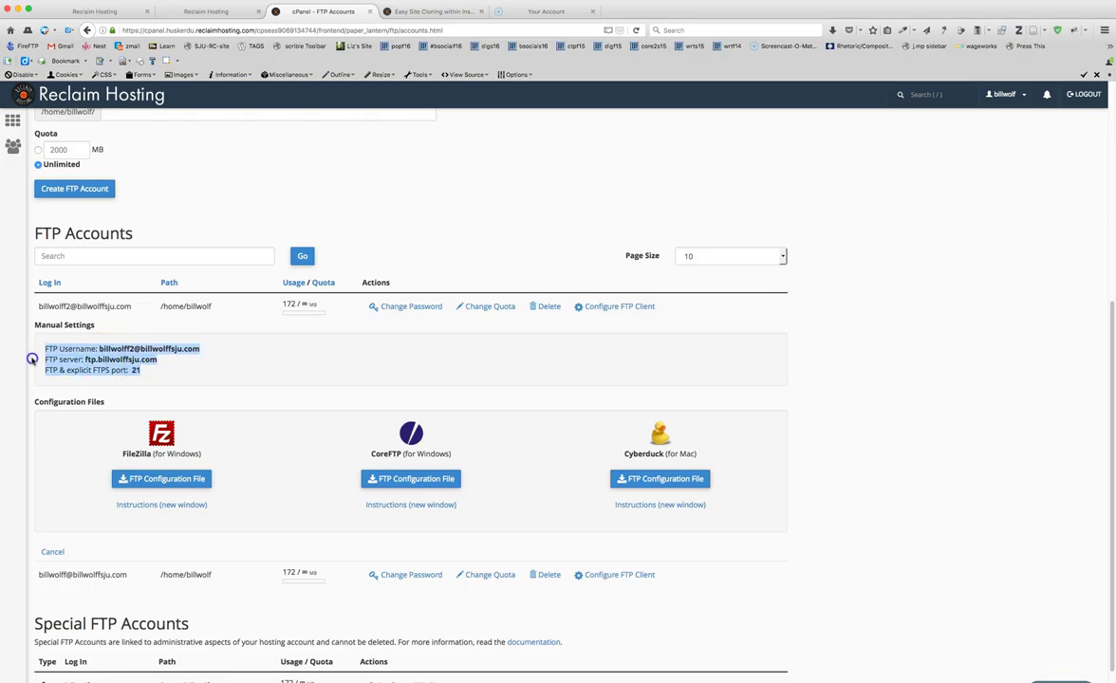
{"action": "left_click", "coordinate": [132, 373]}
{"action": "mouse_move", "coordinate": [136, 371]}
{"action": "left_mouse_down"}
{"action": "mouse_move", "coordinate": [37, 348]}
{"action": "mouse_move", "coordinate": [139, 370]}
{"action": "left_mouse_up"}
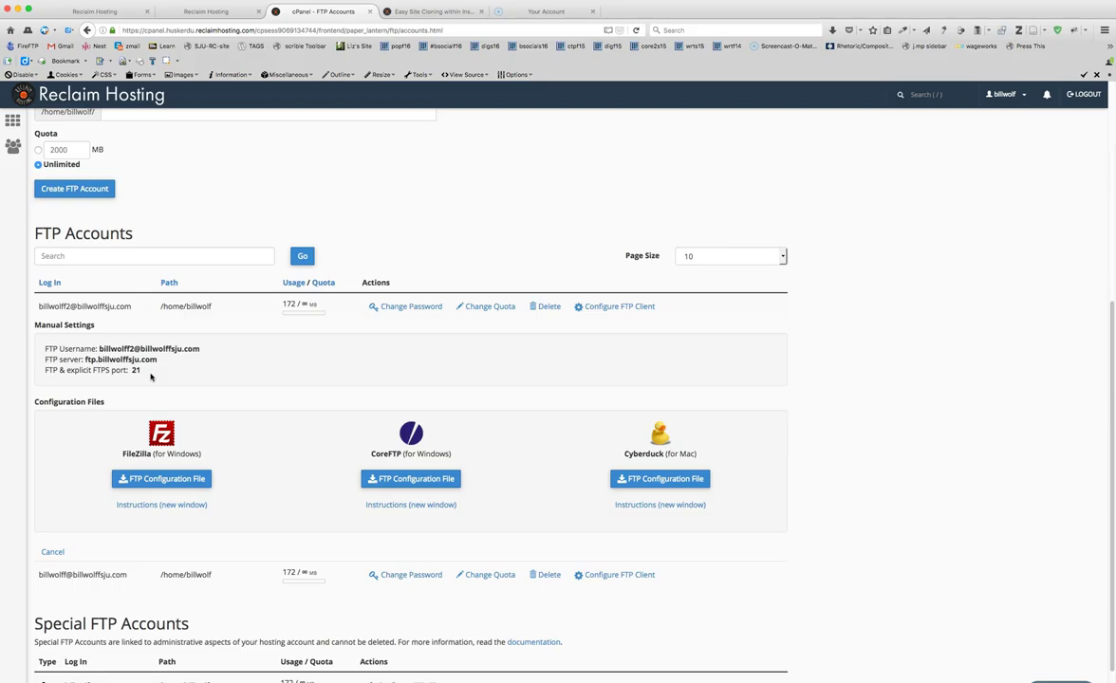
{"action": "left_click", "coordinate": [239, 32]}
- Launch FireFTP from Tools > Web Developer in a new Firefox tab
{"action": "left_click", "coordinate": [227, 1]}
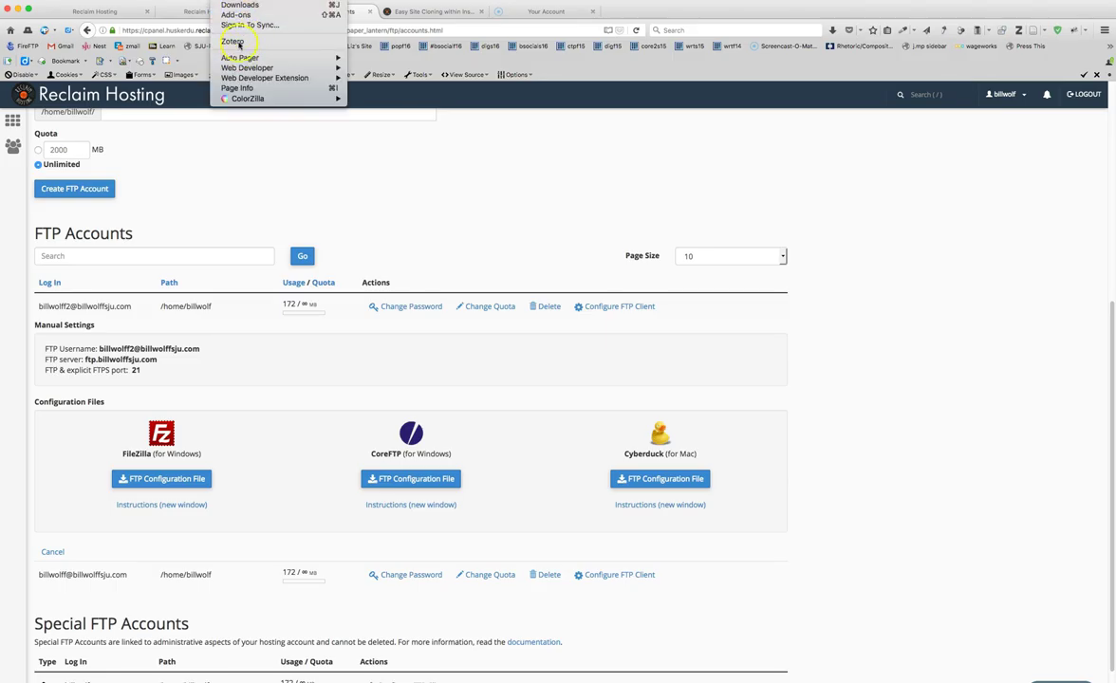
{"action": "mouse_move", "coordinate": [285, 68]}
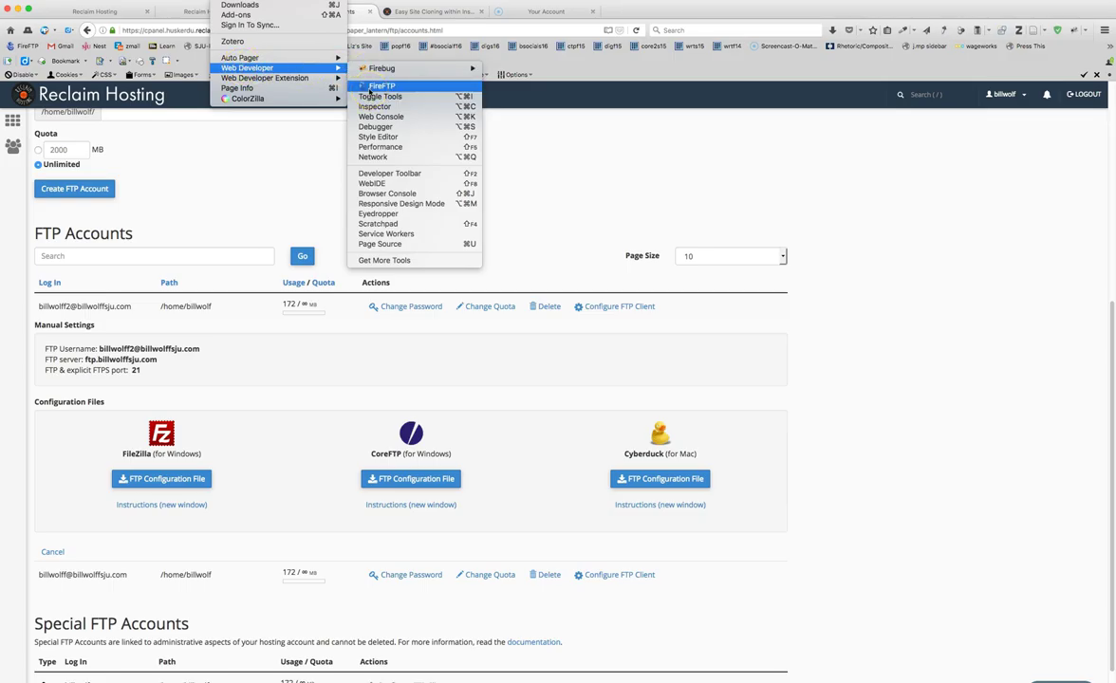
{"action": "left_click", "coordinate": [396, 87]}
{"action": "left_click", "coordinate": [384, 88]}
{"action": "left_click", "coordinate": [384, 88]}
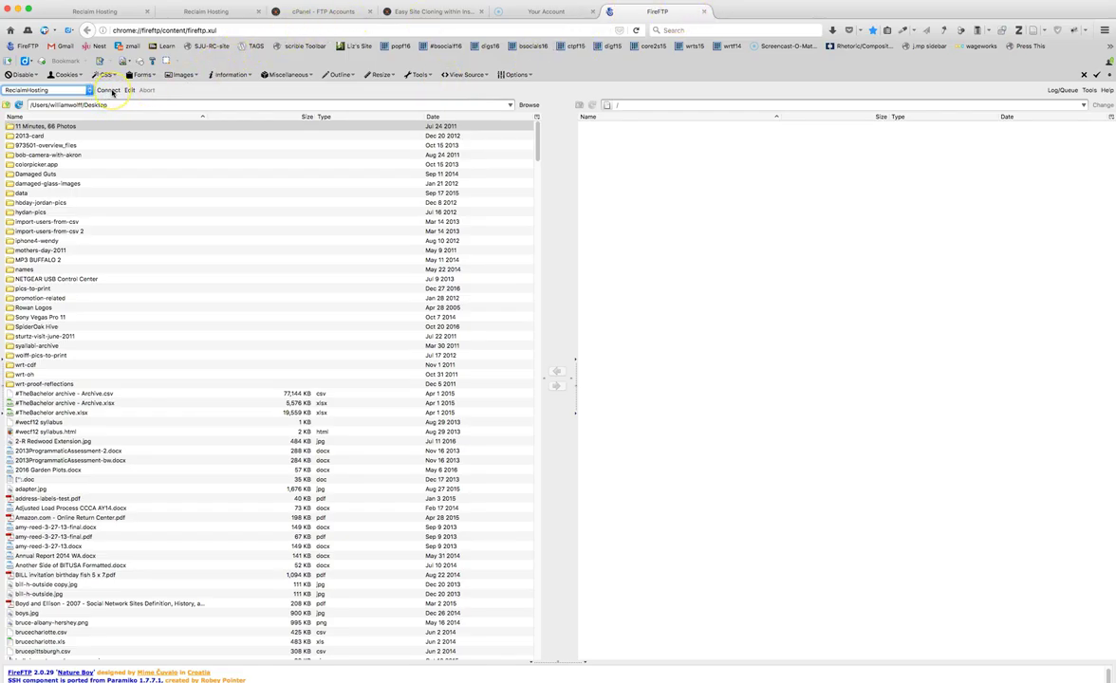
- Open a blank QuickConnect form, review its Main, Connection and Advanced tabs, then return to Main
{"action": "left_click", "coordinate": [89, 90]}
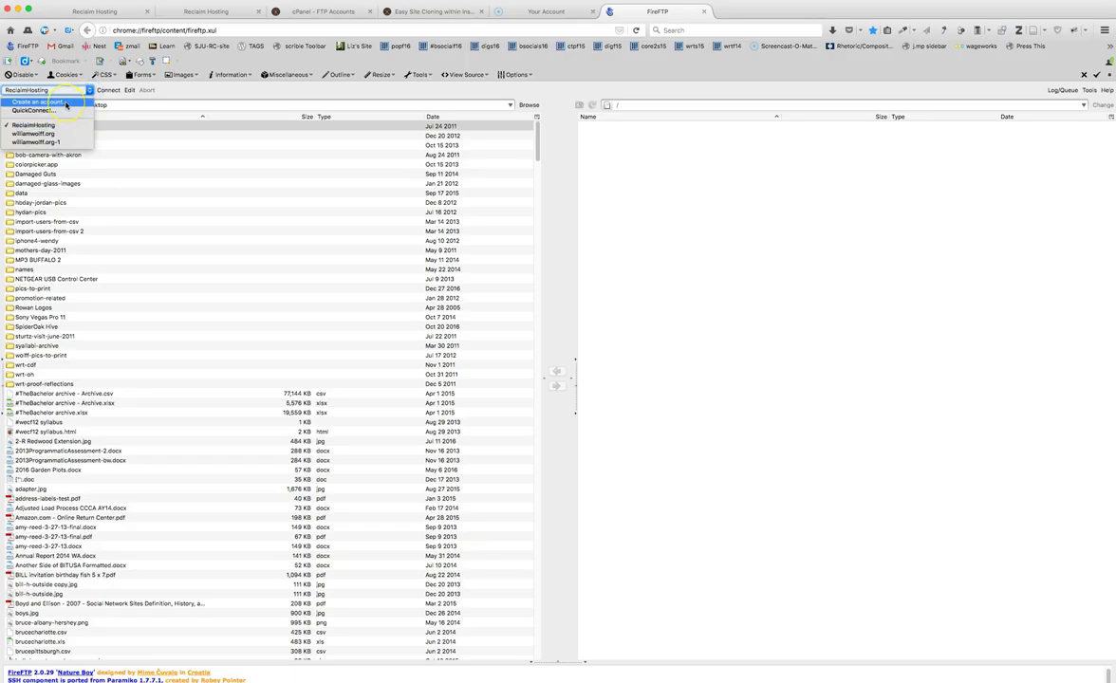
{"action": "left_click", "coordinate": [61, 110]}
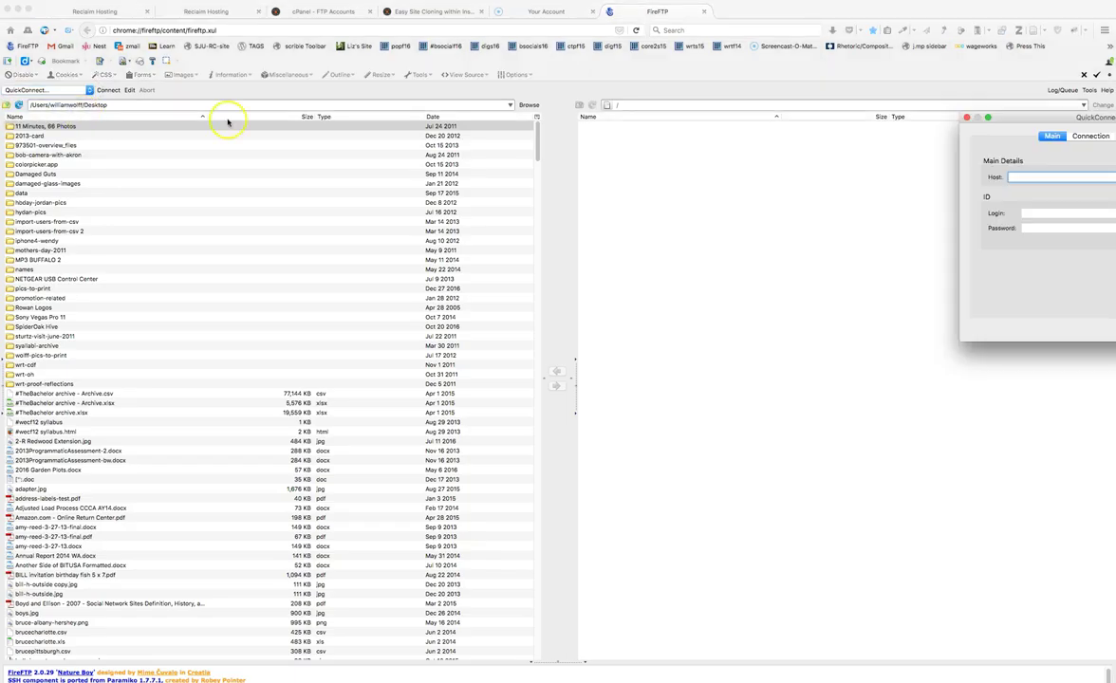
{"action": "left_click_drag", "start_coordinate": [1033, 117], "coordinate": [689, 124]}
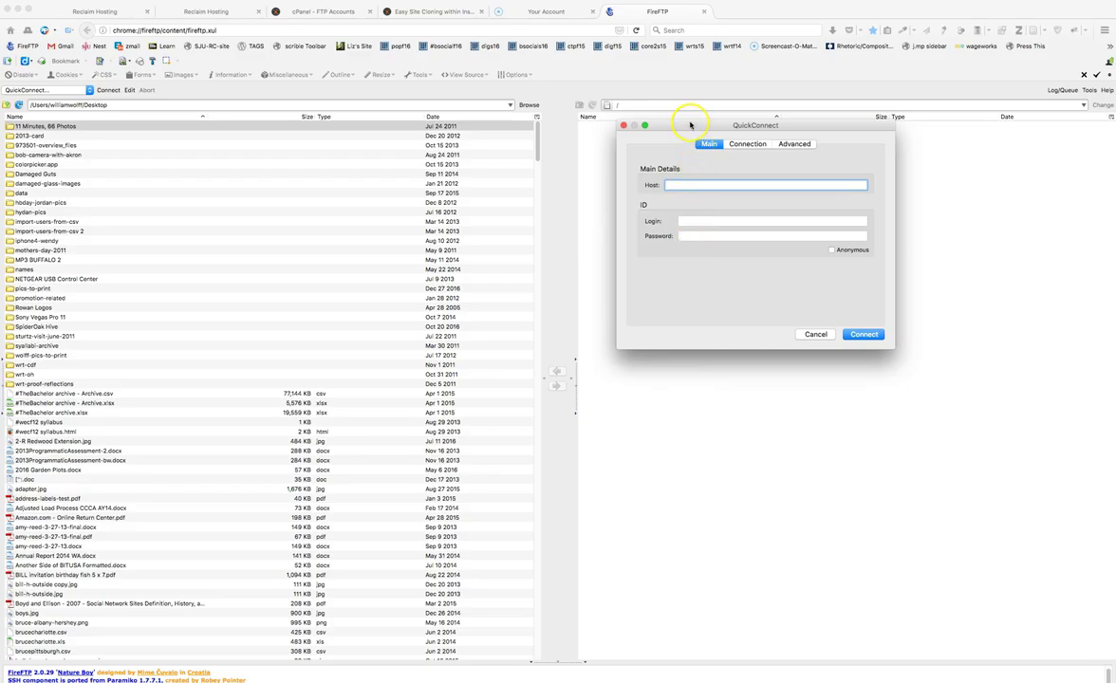
{"action": "left_click", "coordinate": [746, 143]}
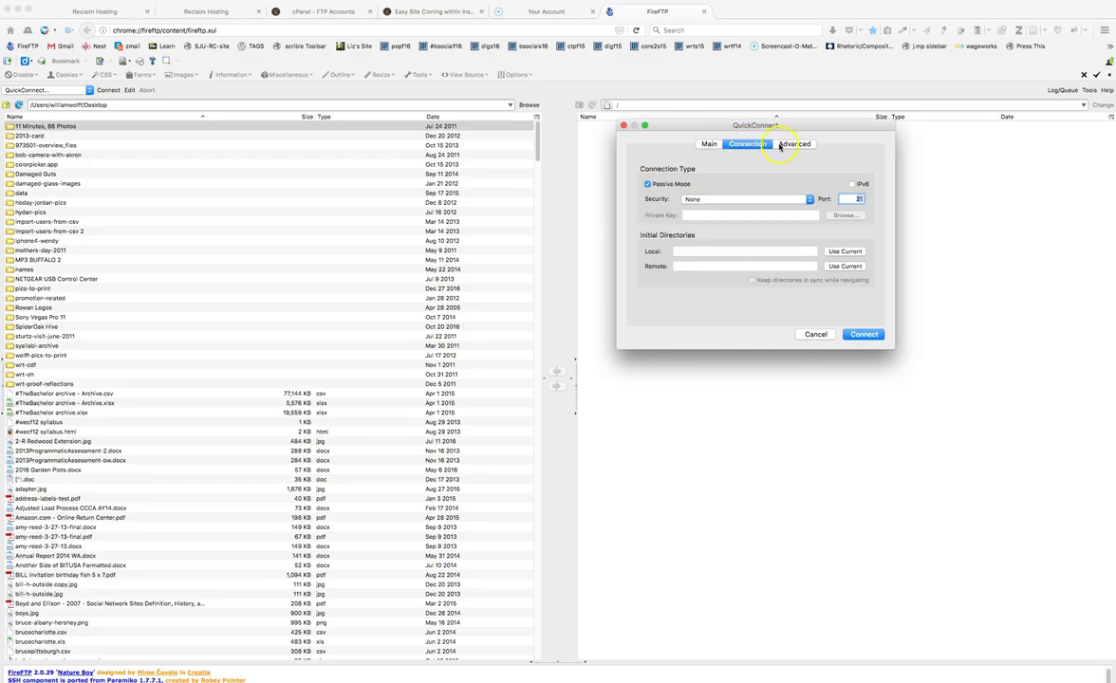
{"action": "left_click", "coordinate": [781, 146]}
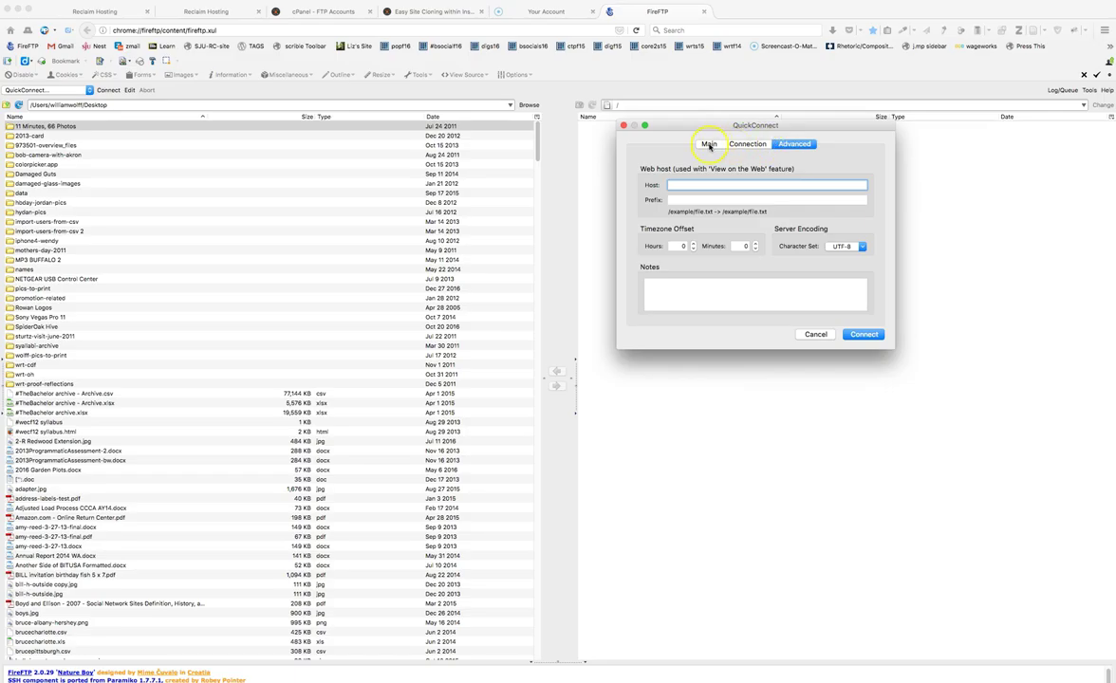
{"action": "left_click", "coordinate": [709, 144]}
{"action": "left_click_drag", "start_coordinate": [692, 122], "coordinate": [1003, 45]}
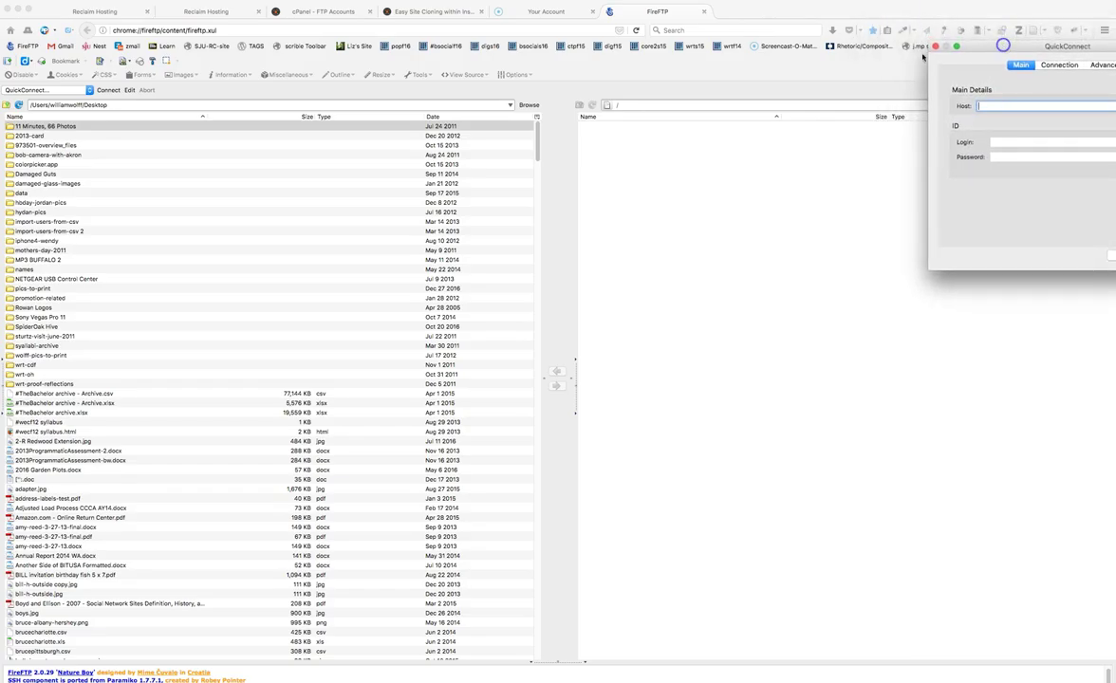
- Copy the FTP server address from cPanel's Manual Settings into QuickConnect's Host field
{"action": "left_click", "coordinate": [323, 12]}
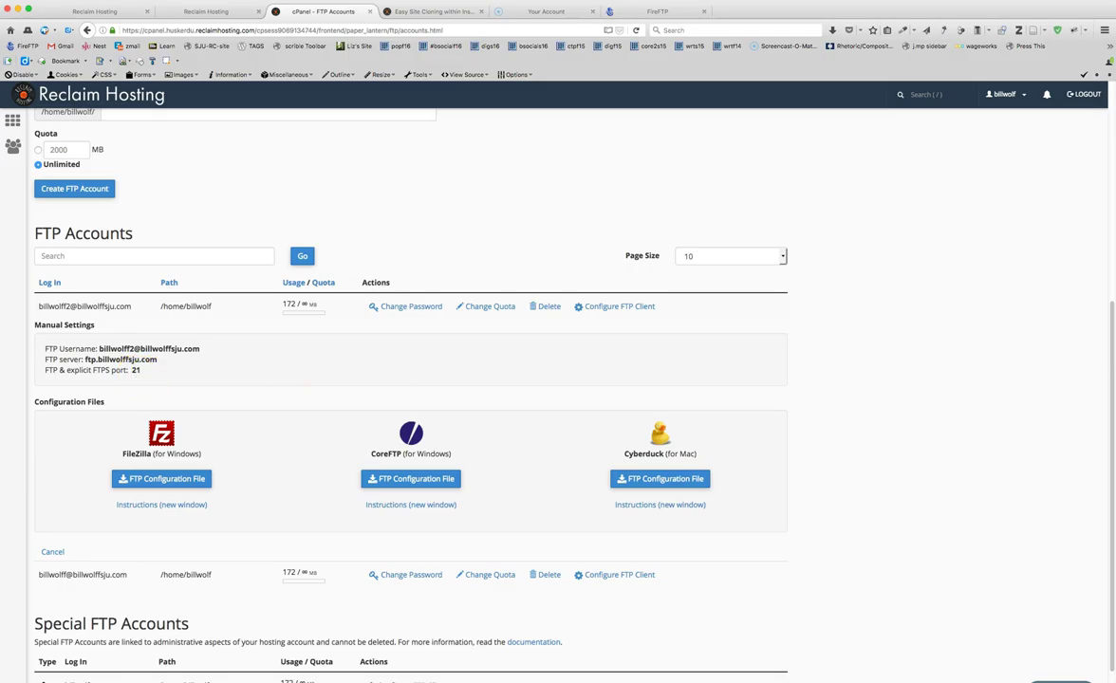
{"action": "left_click_drag", "start_coordinate": [1096, 113], "coordinate": [905, 155]}
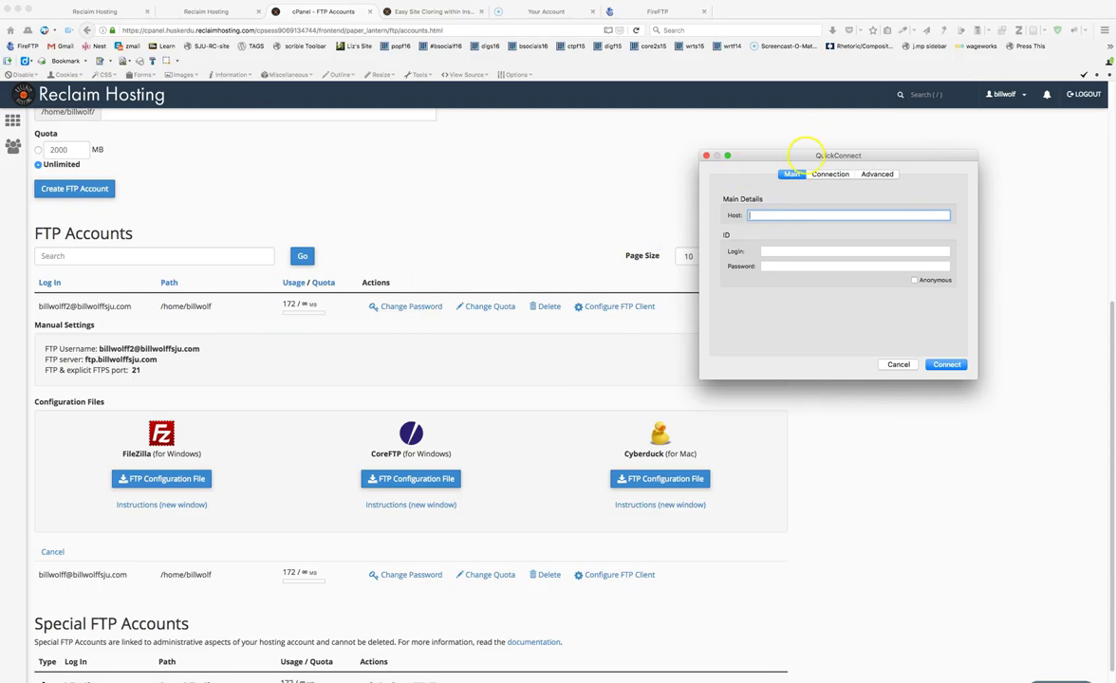
{"action": "left_click_drag", "start_coordinate": [806, 157], "coordinate": [1025, 155]}
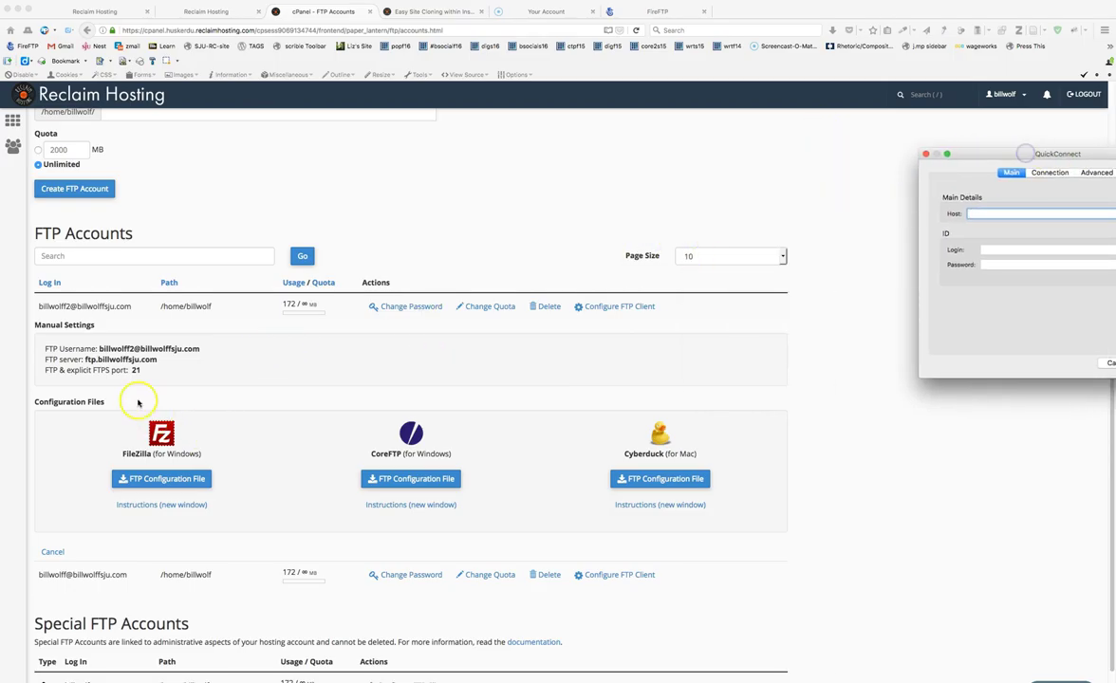
{"action": "left_click", "coordinate": [106, 360]}
{"action": "left_click_drag", "start_coordinate": [84, 361], "coordinate": [162, 362]}
{"action": "key", "text": "super+c"}
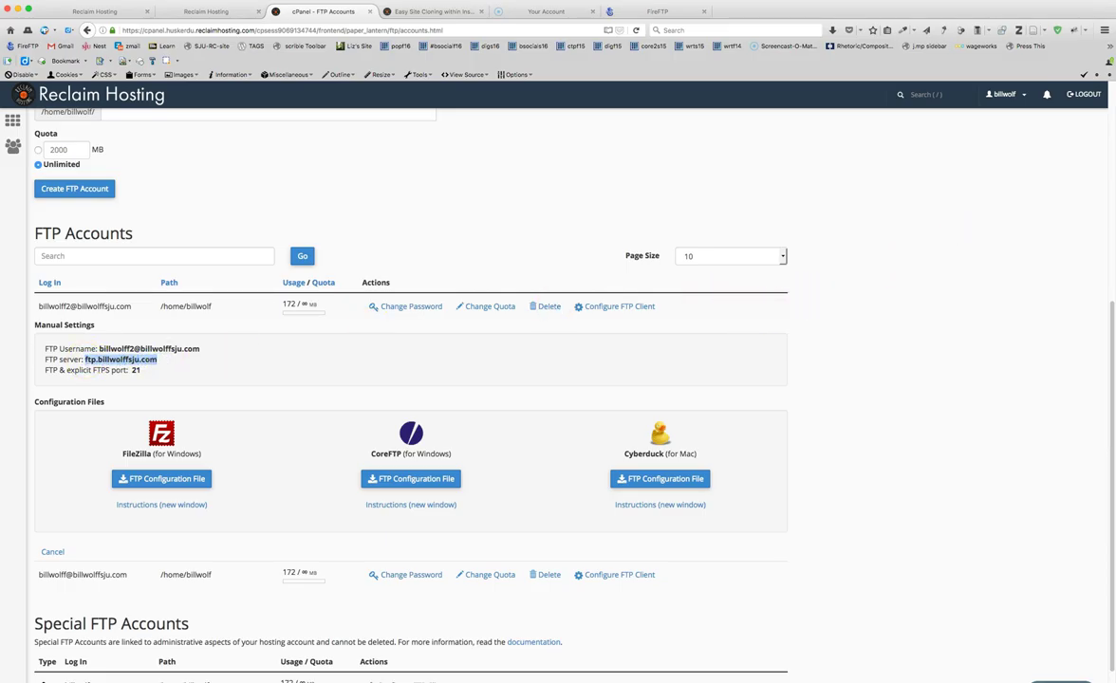
{"action": "key", "text": "super+grave"}
{"action": "left_click_drag", "start_coordinate": [1053, 153], "coordinate": [913, 154]}
{"action": "left_click", "coordinate": [822, 215]}
{"action": "key", "text": "super+v"}
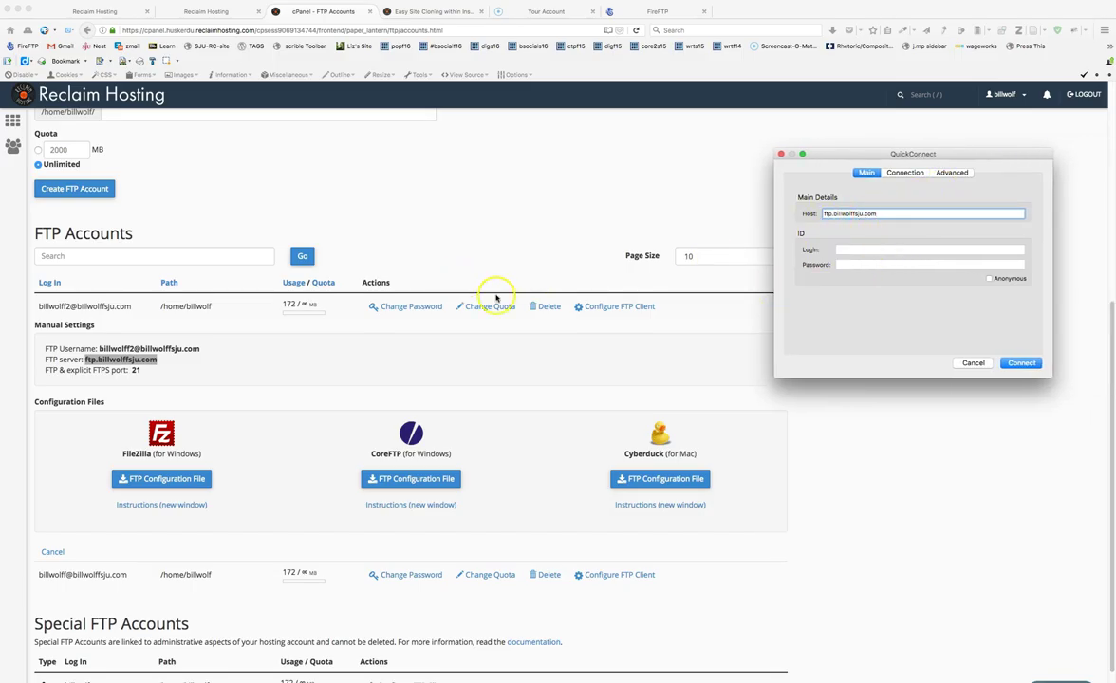
- Paste the FTP username into Login, enter the account password, and connect
{"action": "left_click", "coordinate": [145, 347]}
{"action": "left_click_drag", "start_coordinate": [99, 348], "coordinate": [208, 350]}
{"action": "key", "text": "super+c"}
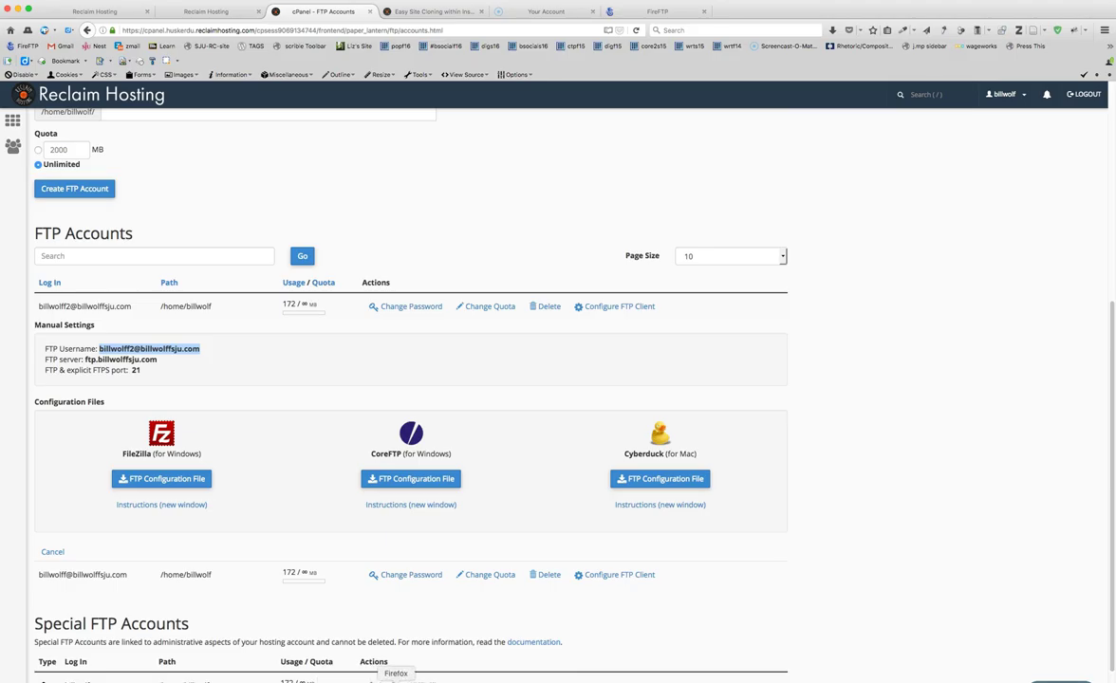
{"action": "right_click", "coordinate": [380, 680]}
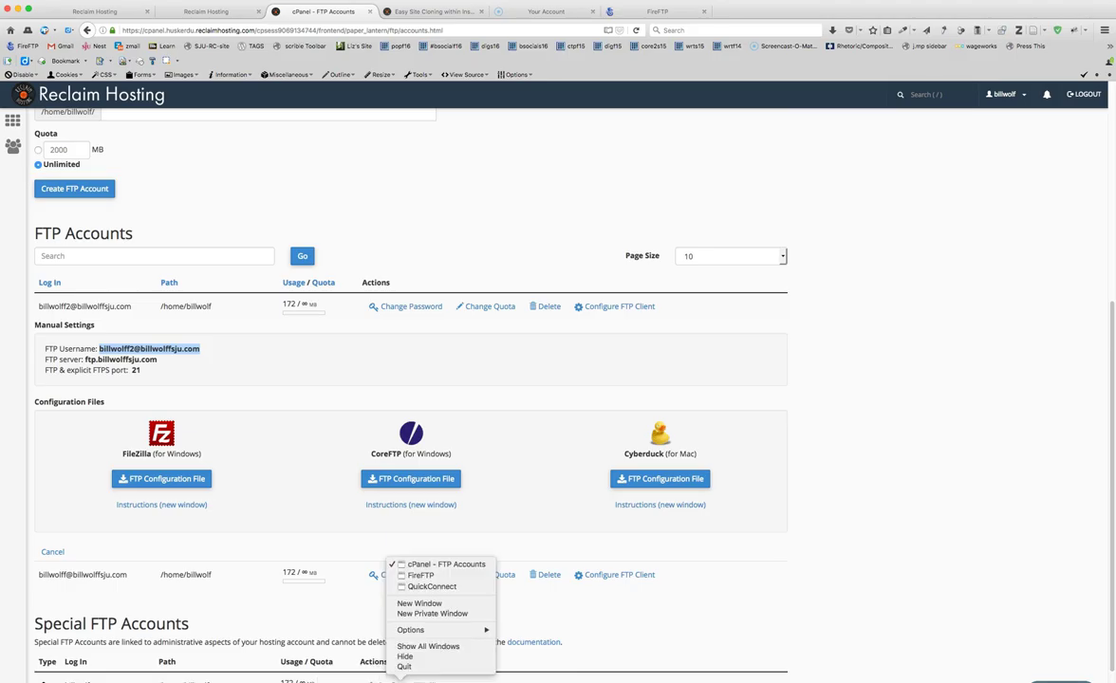
{"action": "left_click", "coordinate": [418, 589]}
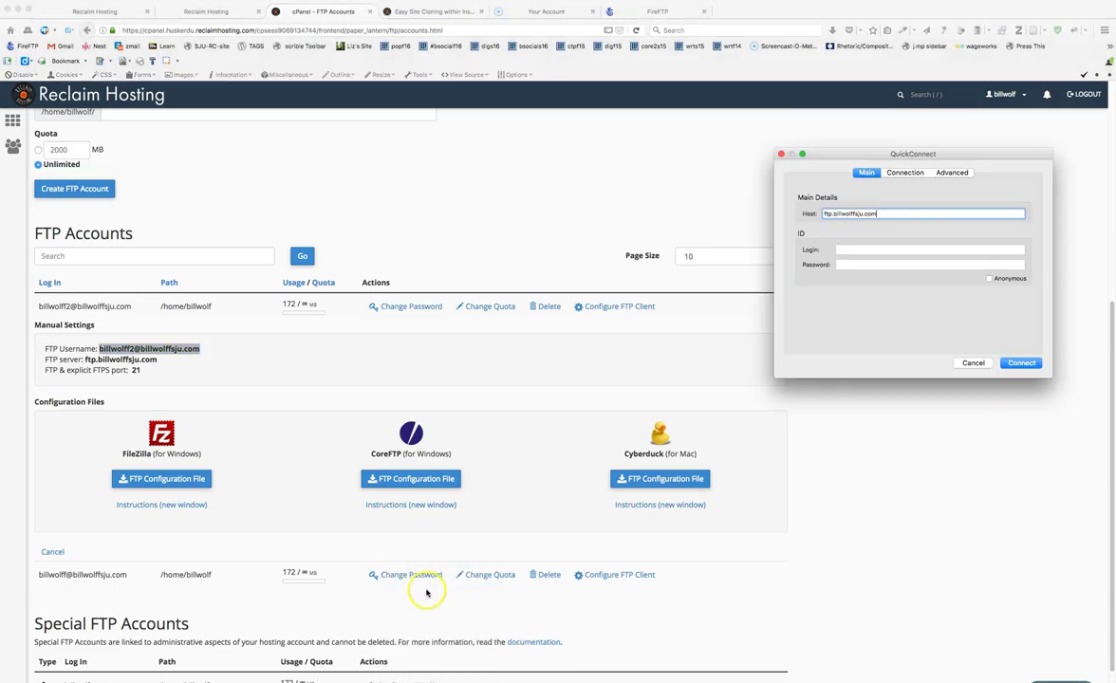
{"action": "left_click", "coordinate": [852, 249]}
{"action": "key", "text": "super+v"}
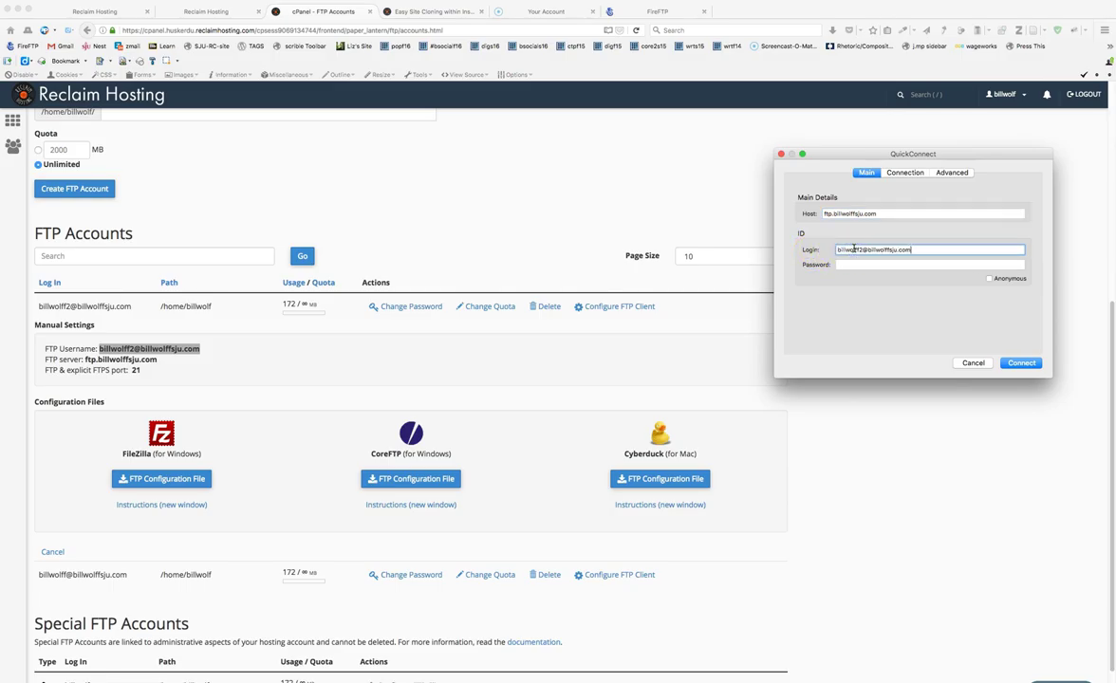
{"action": "left_click", "coordinate": [853, 261]}
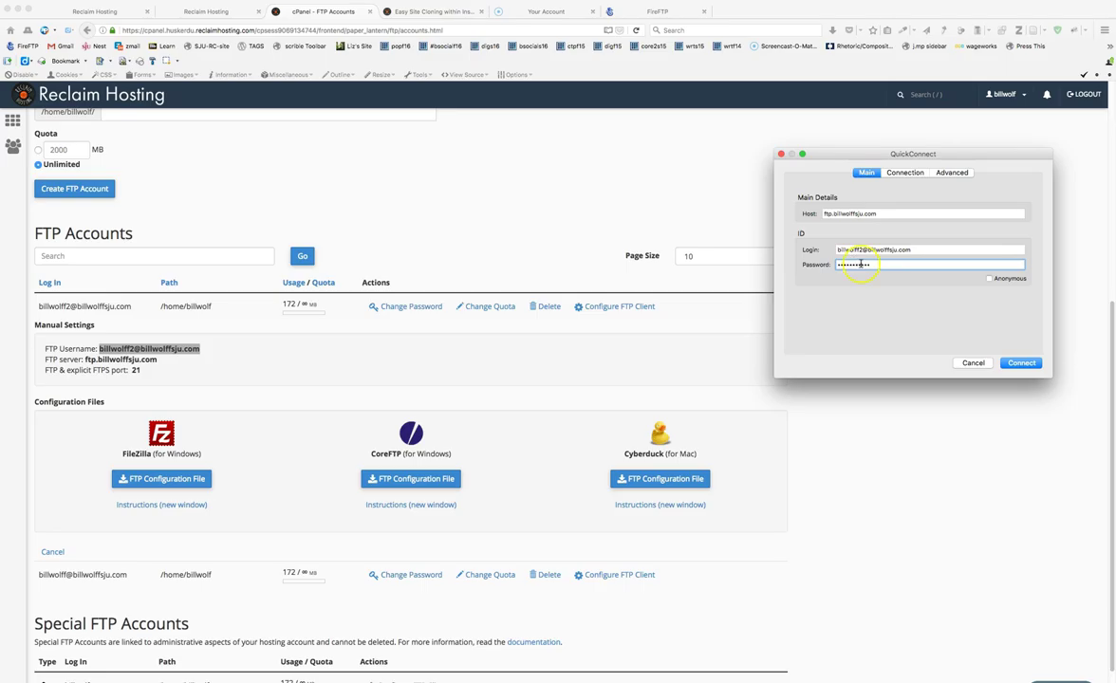
{"action": "left_click_drag", "start_coordinate": [901, 155], "coordinate": [567, 150]}
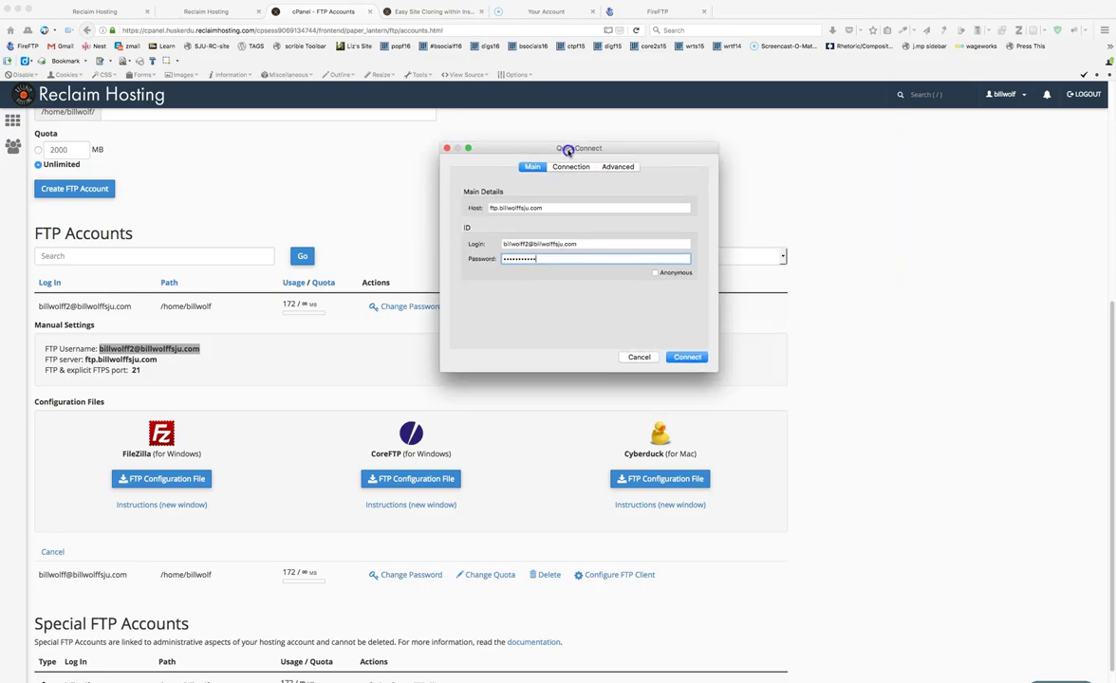
{"action": "left_click", "coordinate": [685, 357]}
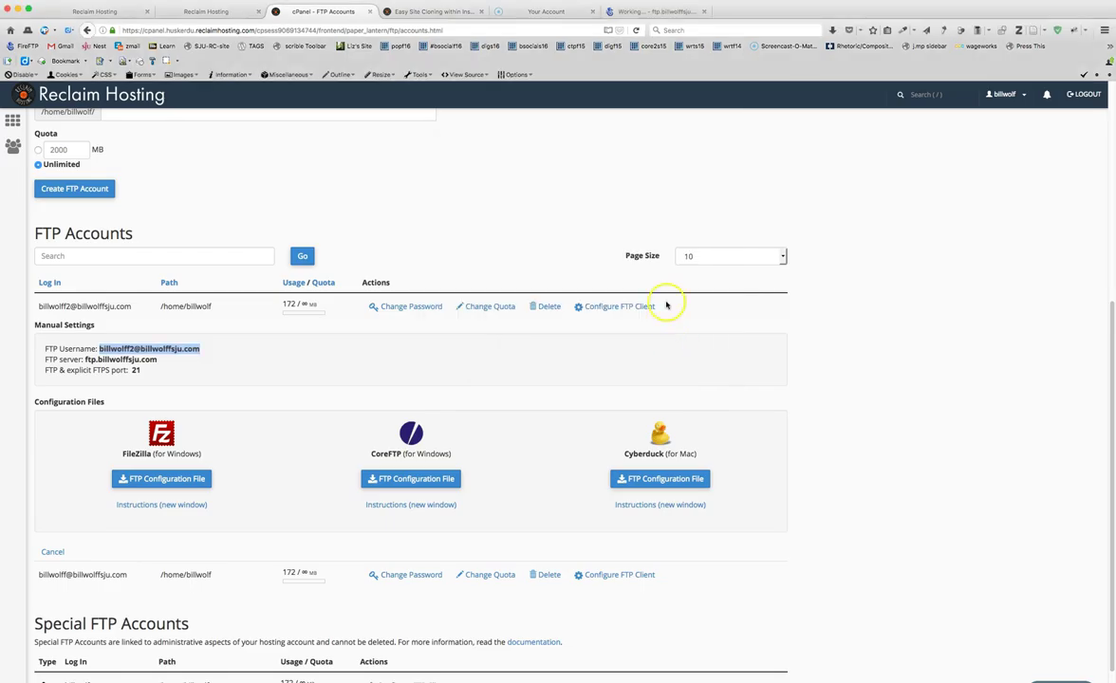
- View the remote home folders (public_html, www, mail, logs), then disconnect from the server
{"action": "left_click", "coordinate": [664, 12]}
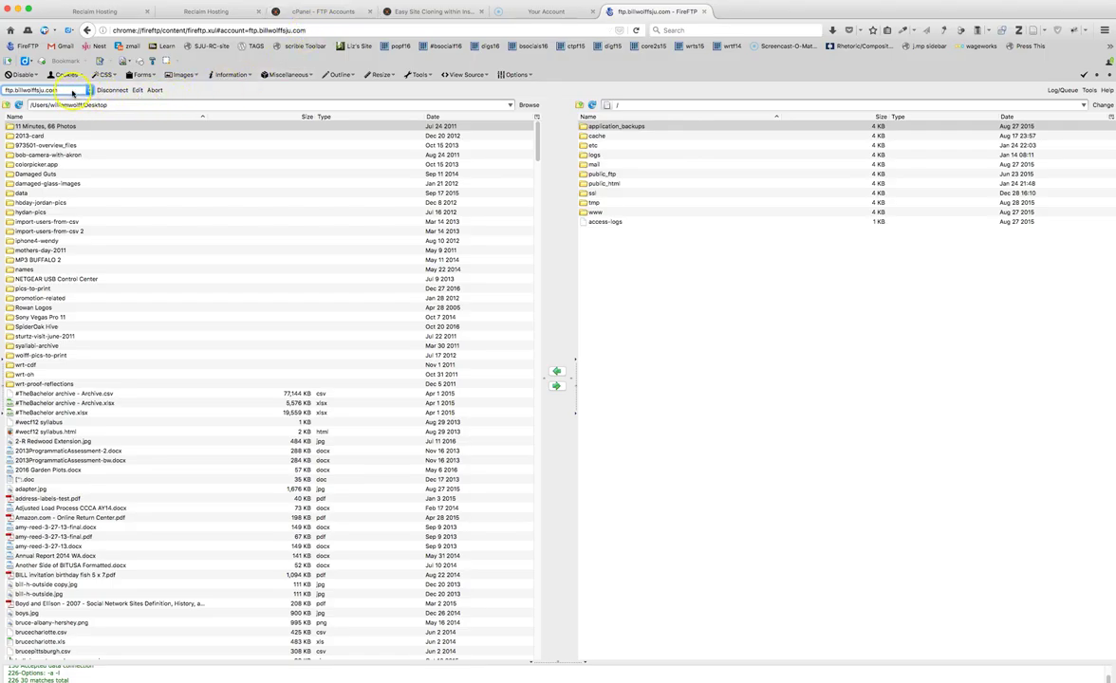
{"action": "left_click", "coordinate": [72, 90]}
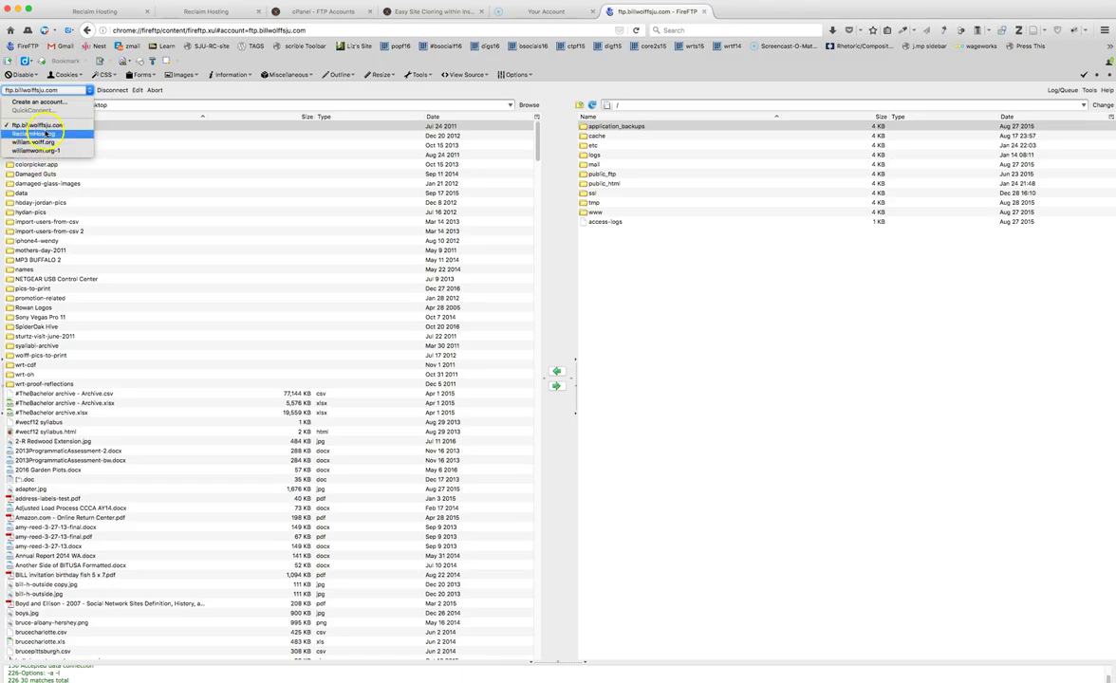
{"action": "left_click", "coordinate": [182, 94]}
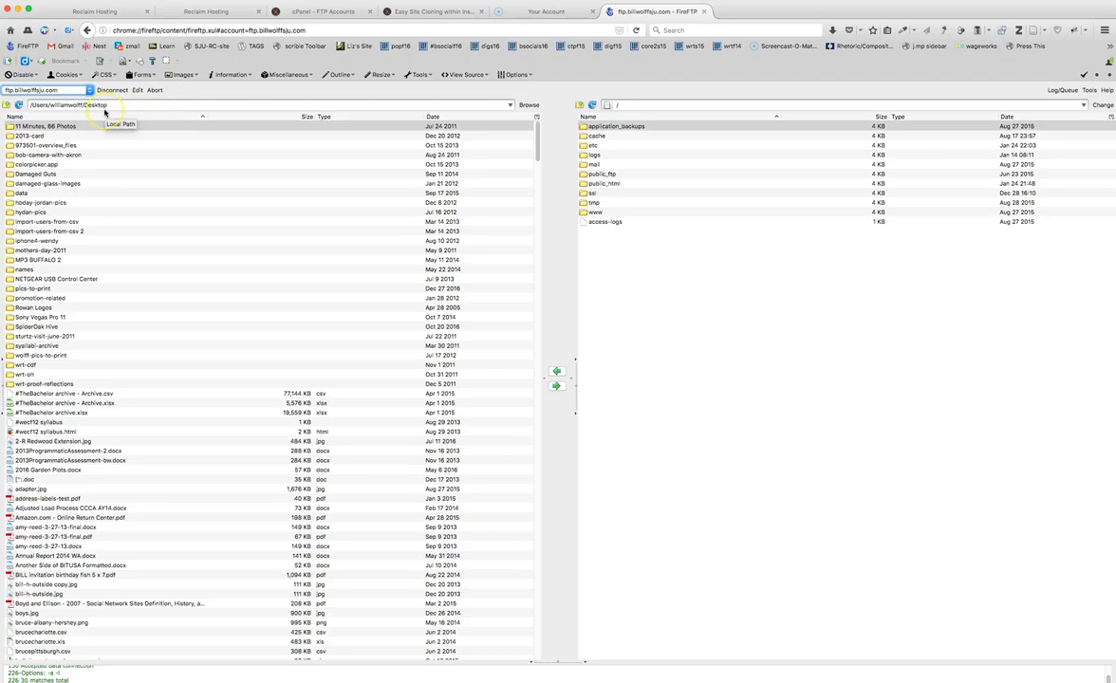
{"action": "left_click", "coordinate": [111, 90]}
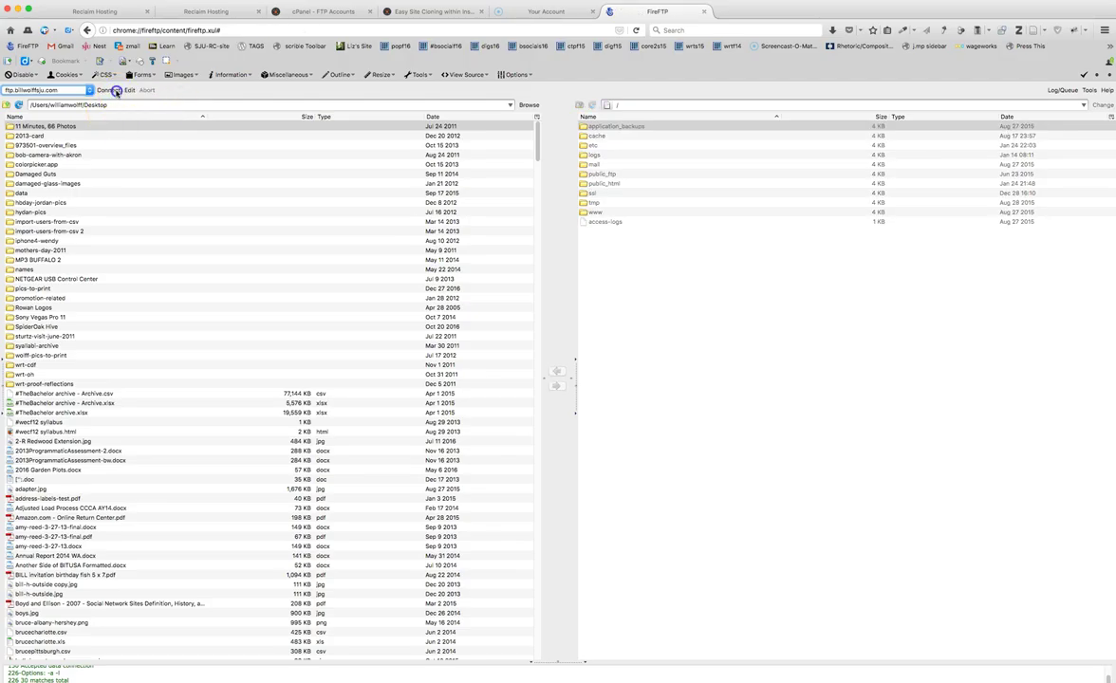